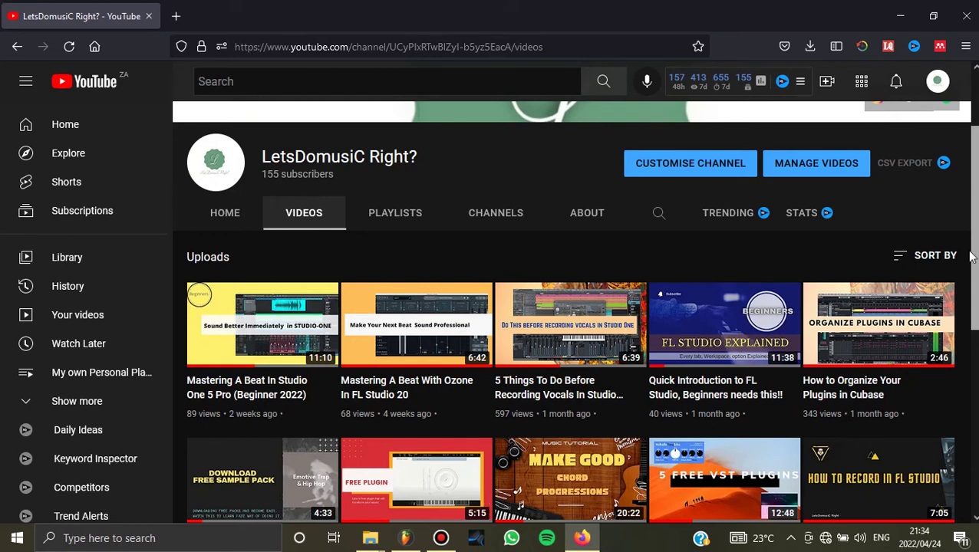
Look through the uploaded videos on the LetsDomusiC Right? channel page.
scroll(971, 257, down, 1)
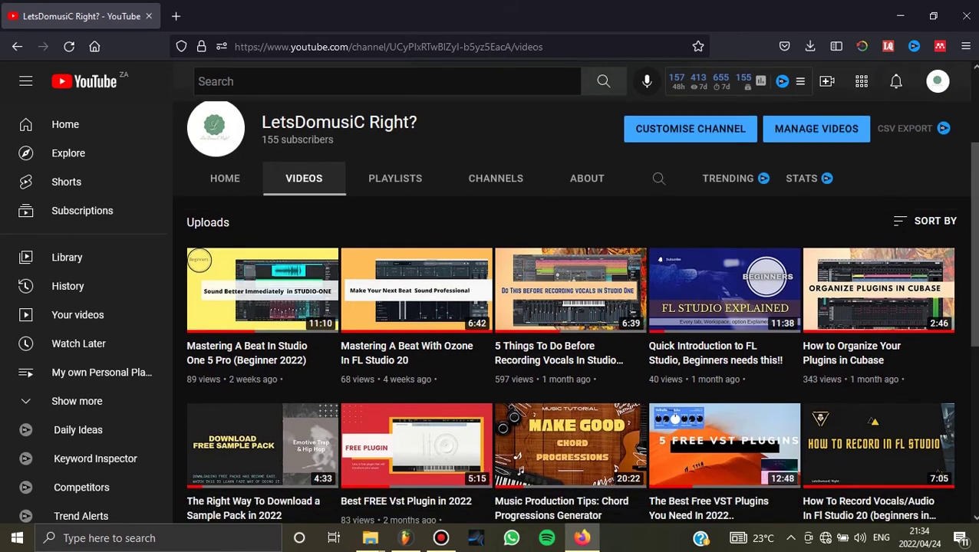
scroll(432, 176, down, 1)
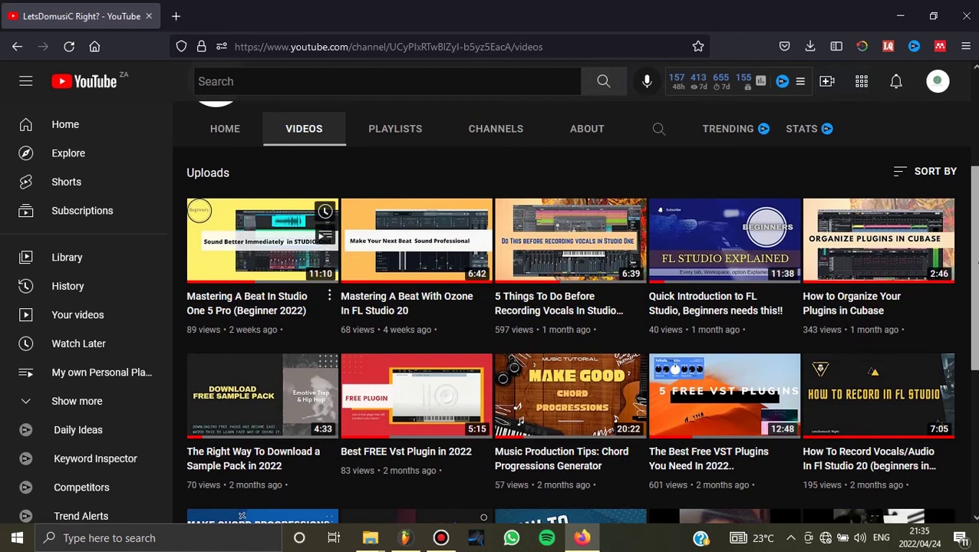
scroll(255, 294, down, 2)
scroll(570, 328, down, 2)
scroll(570, 329, up, 4)
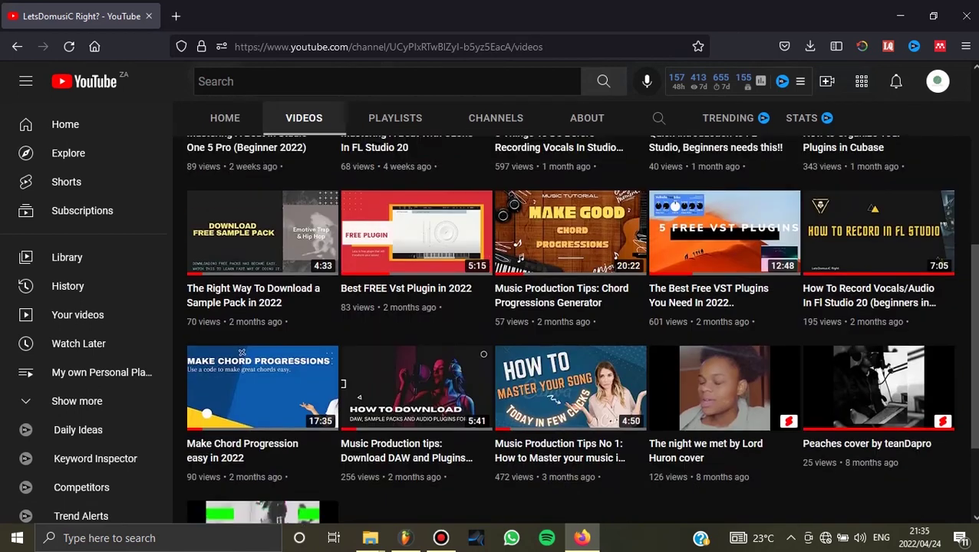
scroll(570, 328, up, 2)
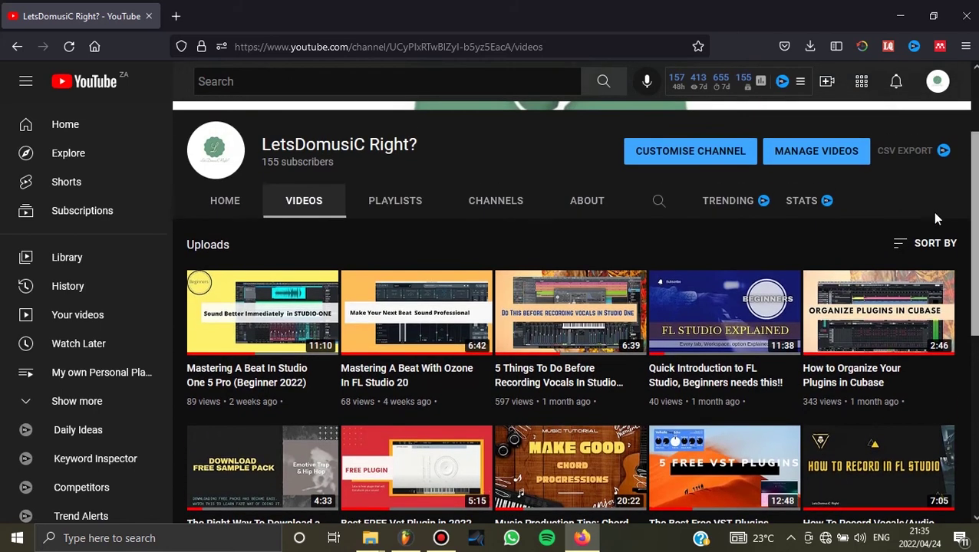
Switch to FL Studio and play the dry Cymatics acapella on Track 2 of the playlist from the beginning.
click(411, 539)
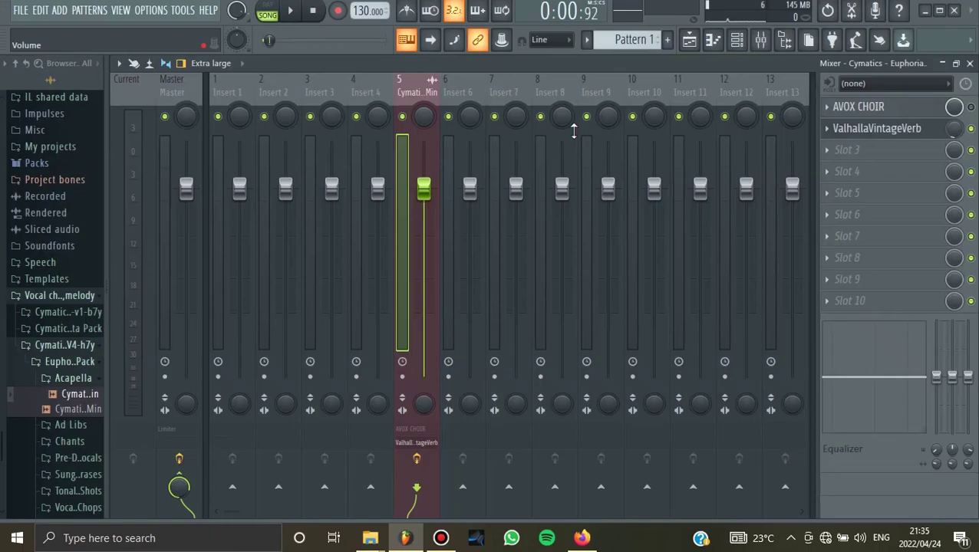
click(690, 41)
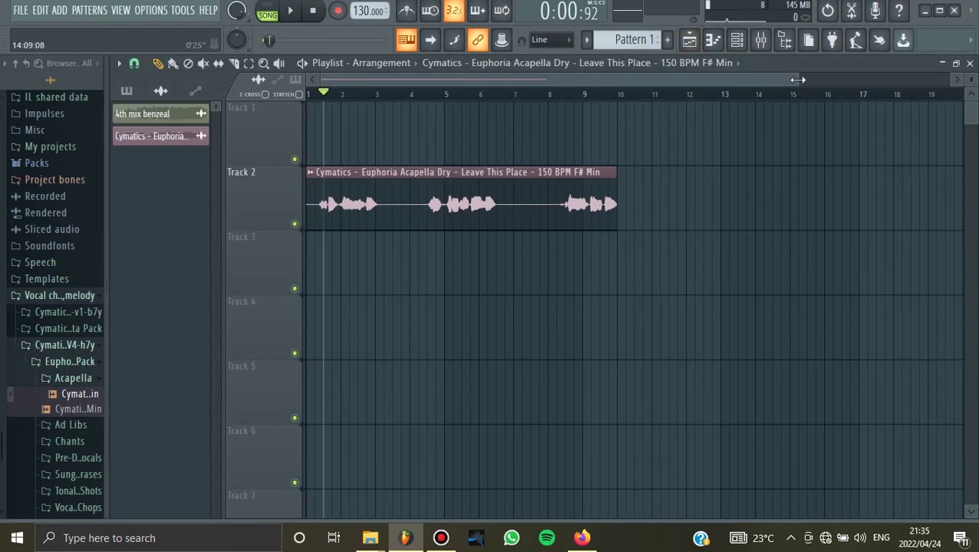
drag(797, 80, 600, 85)
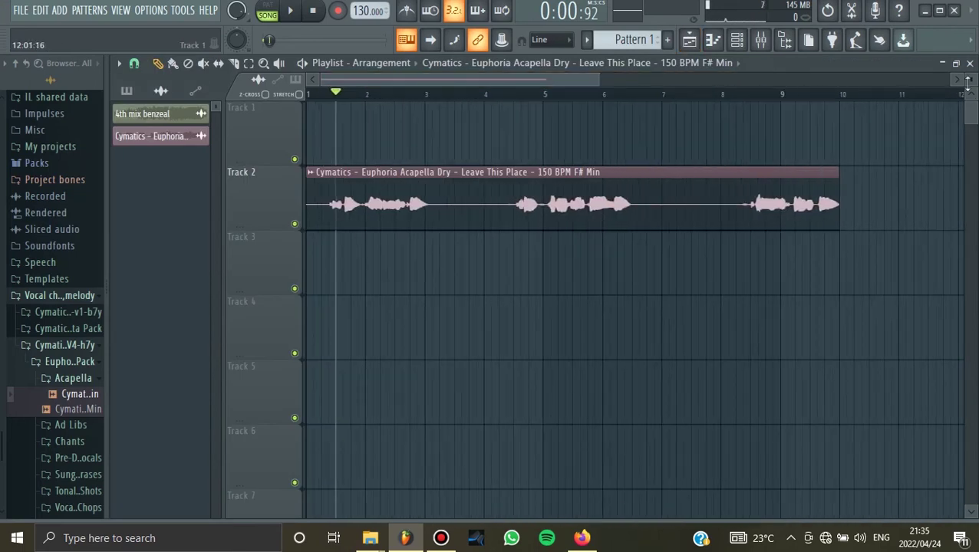
drag(601, 79, 471, 81)
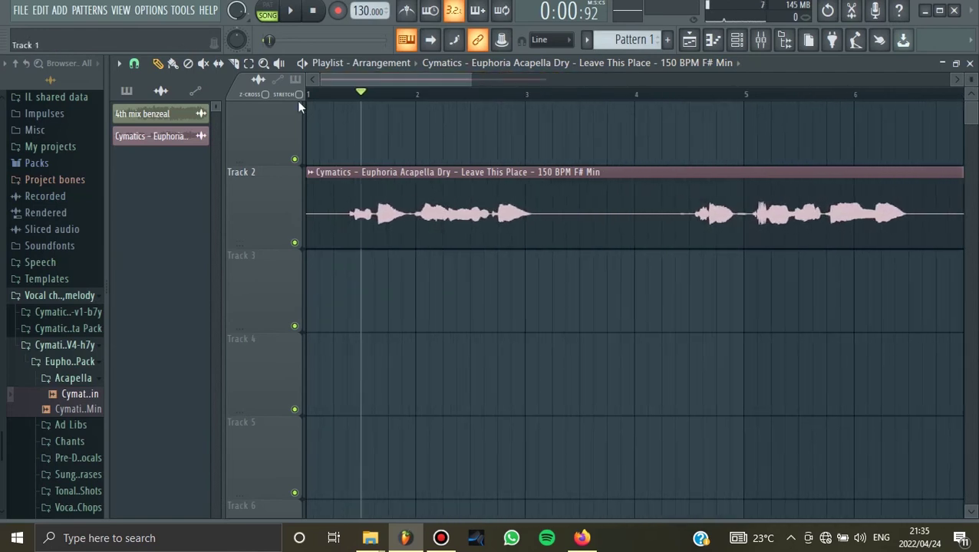
click(317, 98)
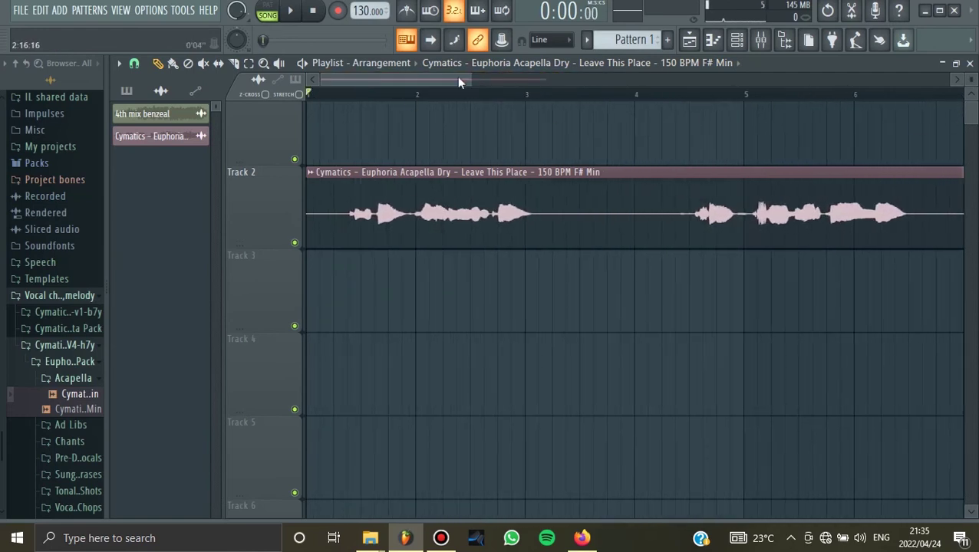
drag(473, 78, 675, 79)
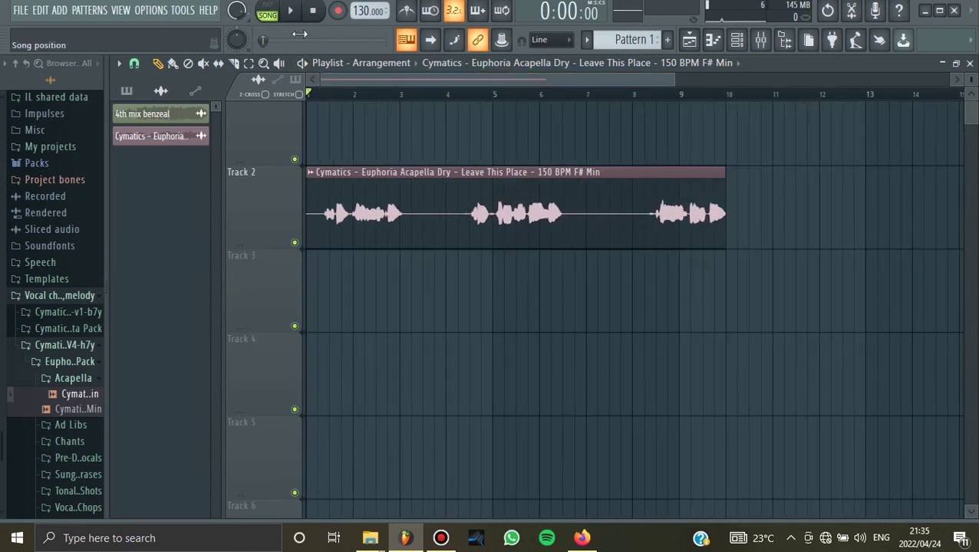
click(293, 14)
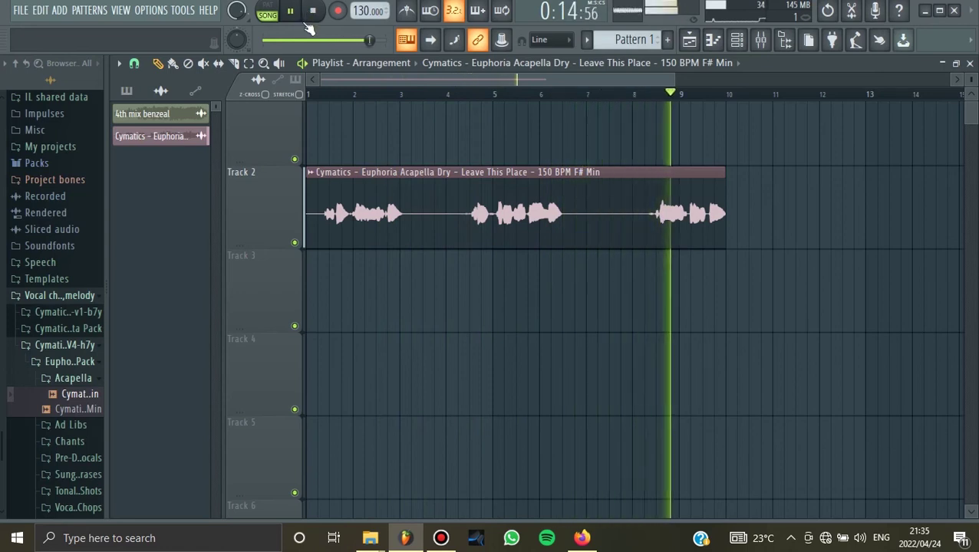
click(313, 12)
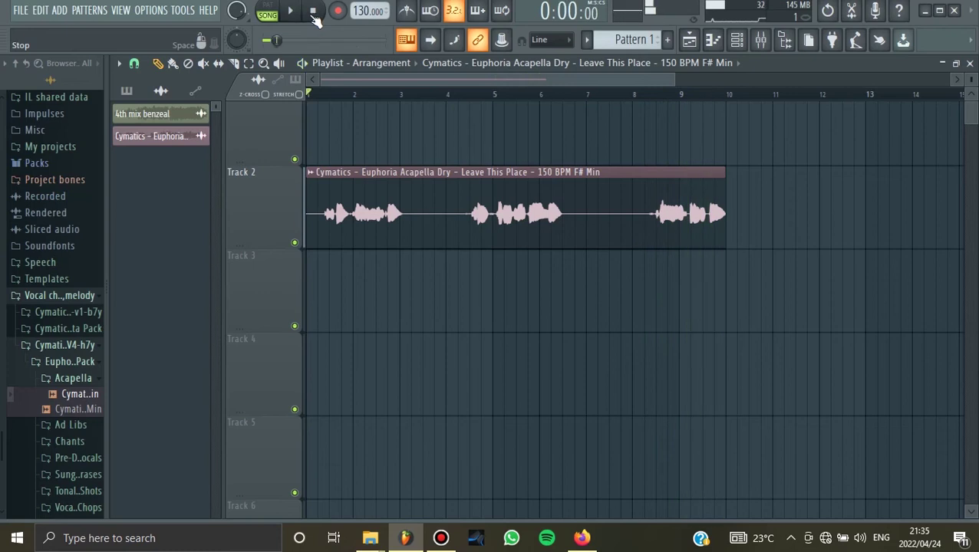
Enable the AVOX CHOIR effect on the acapella's mixer insert 5 and show its plugin settings.
drag(675, 80, 643, 80)
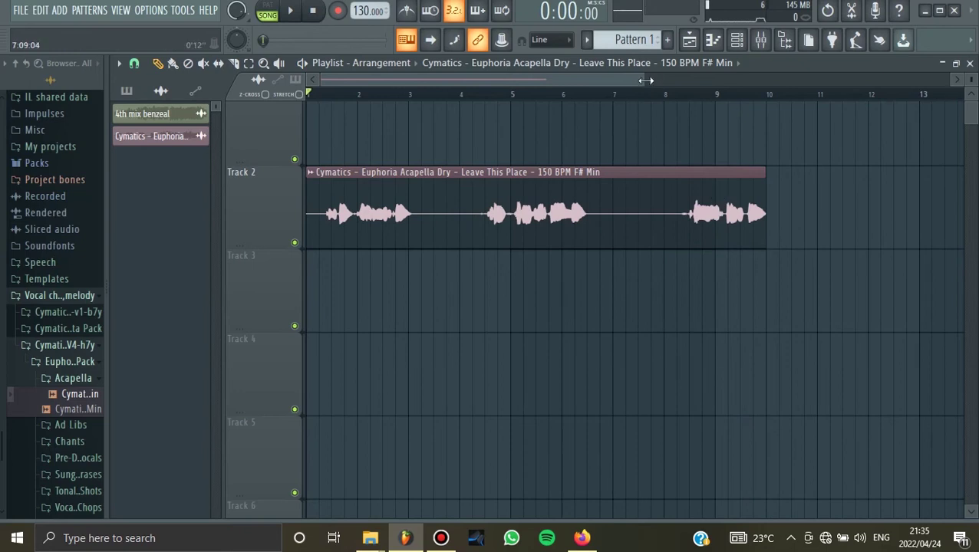
drag(644, 80, 689, 80)
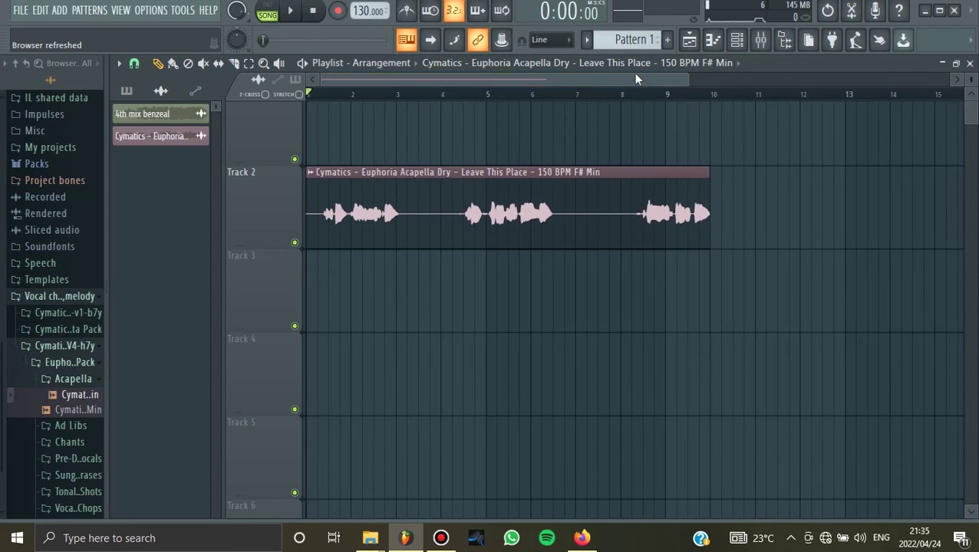
click(769, 42)
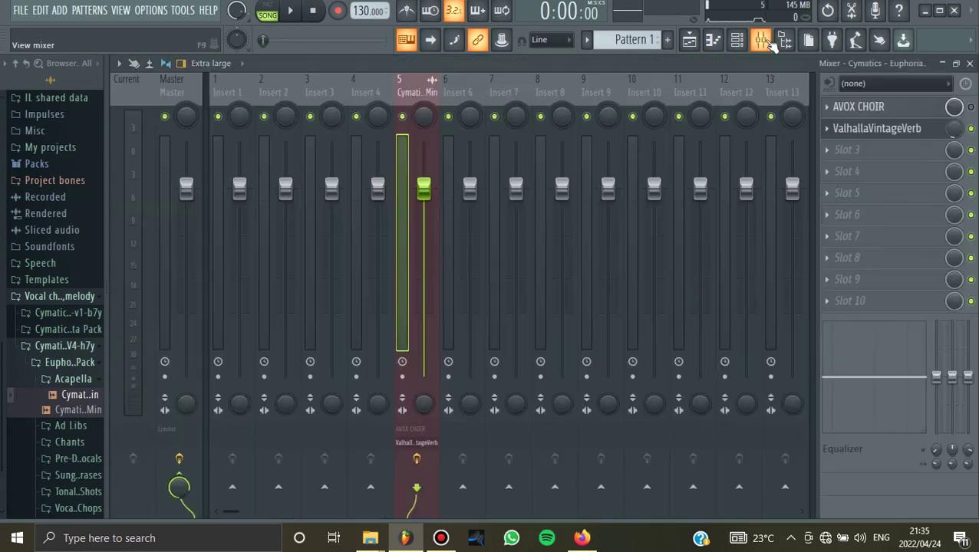
click(971, 107)
click(918, 111)
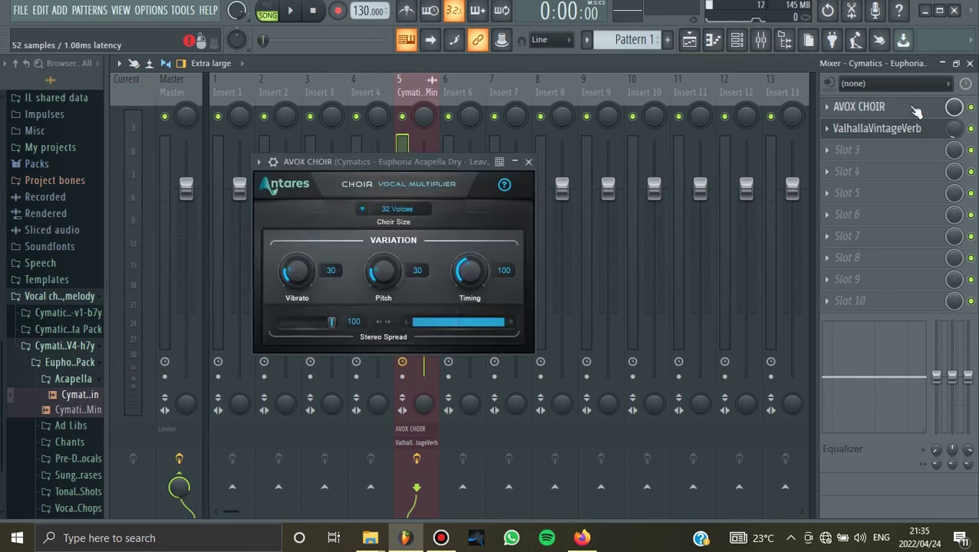
Set the AVOX CHOIR choir size to 4 Voices and audition the acapella.
drag(352, 157, 369, 120)
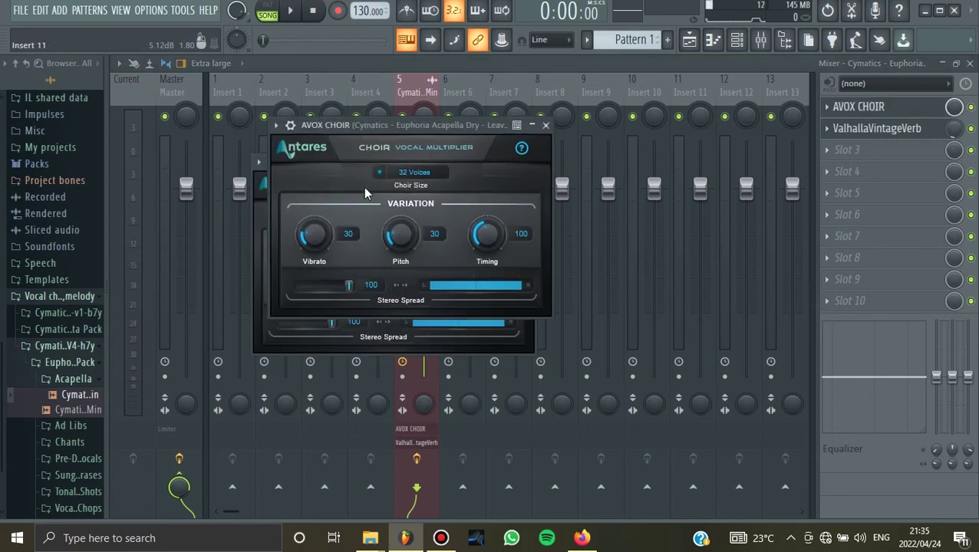
click(377, 175)
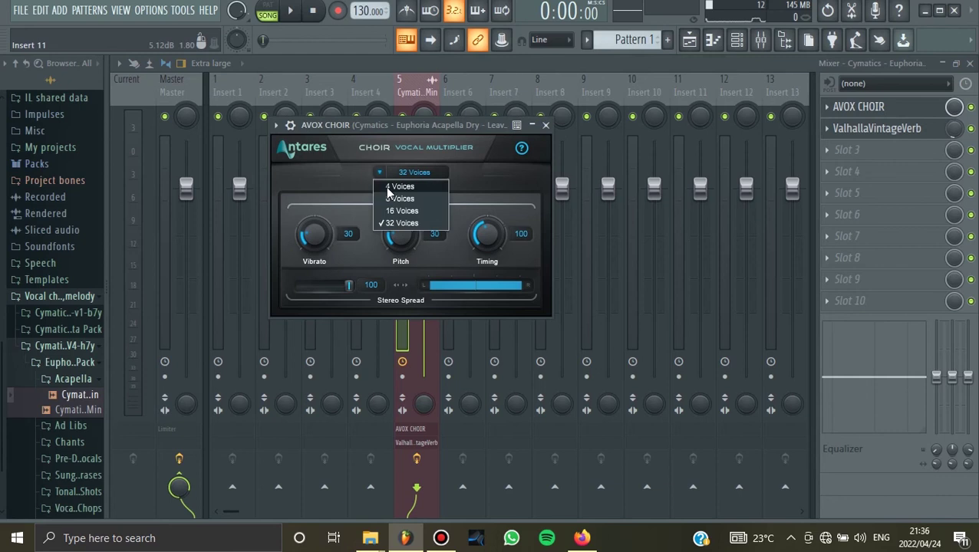
click(391, 186)
drag(381, 128, 392, 128)
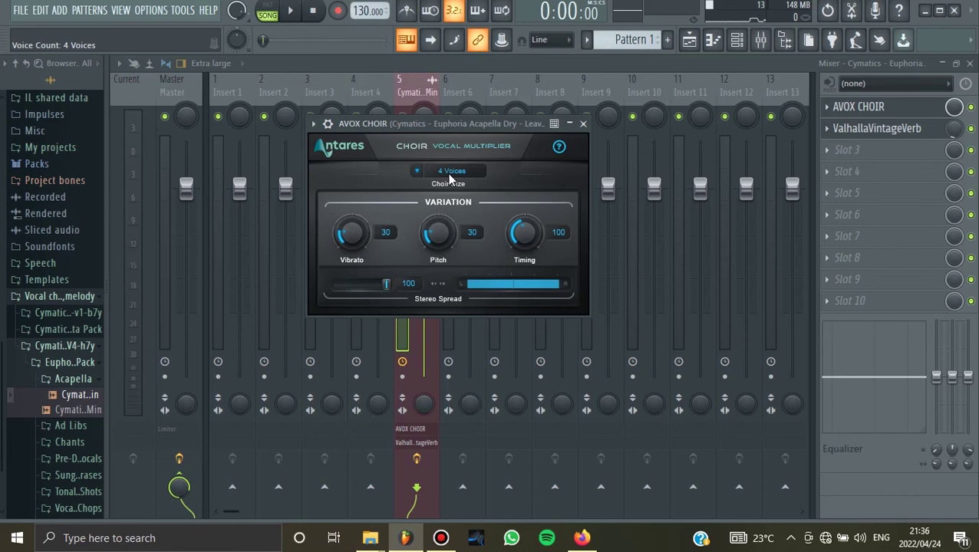
click(292, 13)
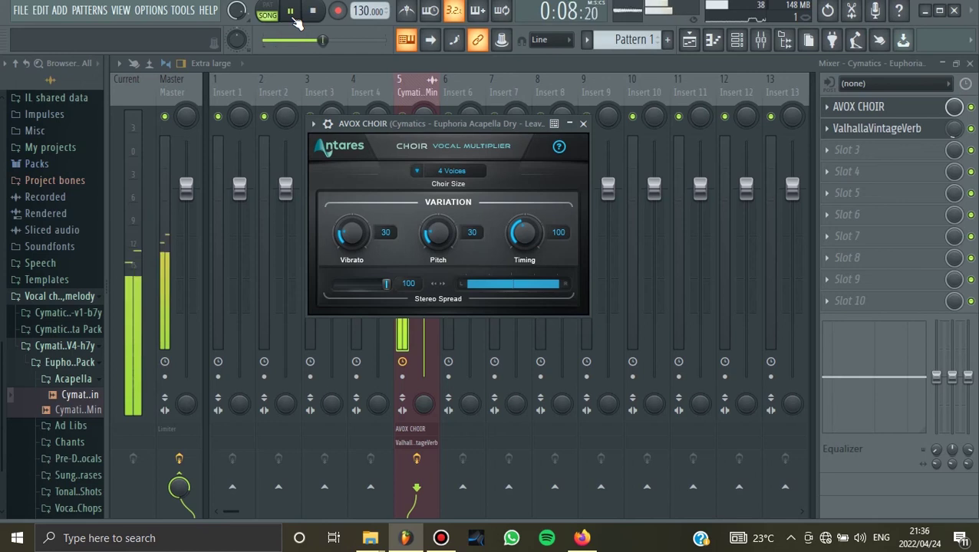
click(314, 12)
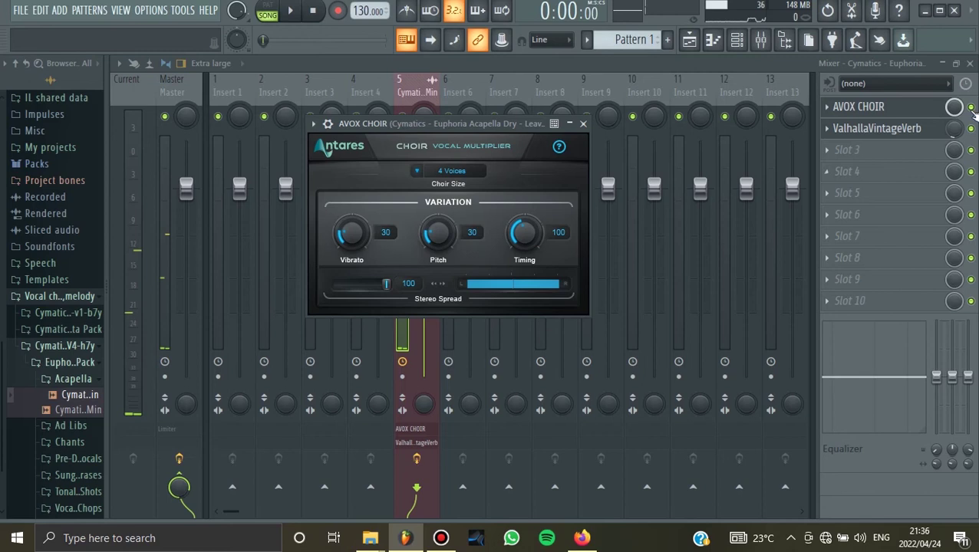
Compare the acapella with AVOX CHOIR bypassed and re-enabled, playing the song each time.
click(970, 108)
click(295, 12)
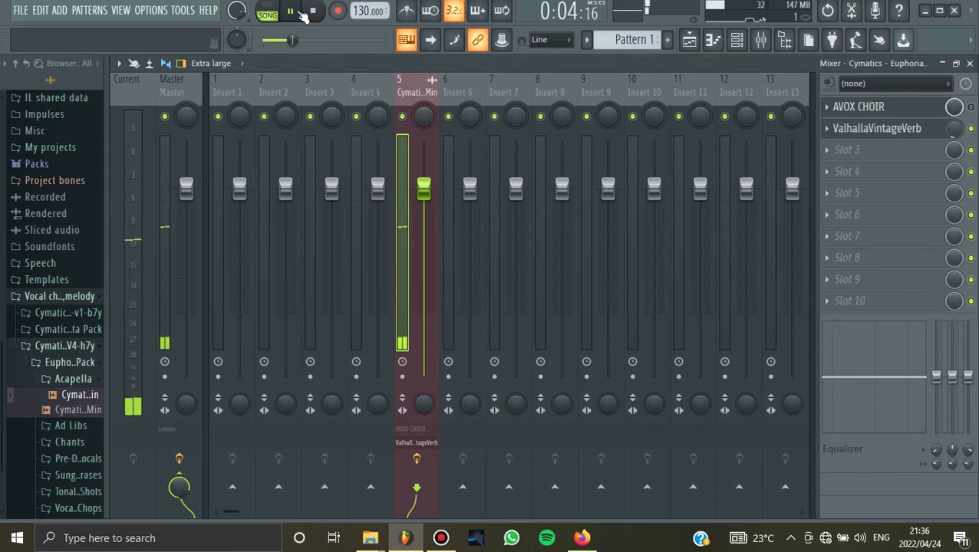
click(312, 11)
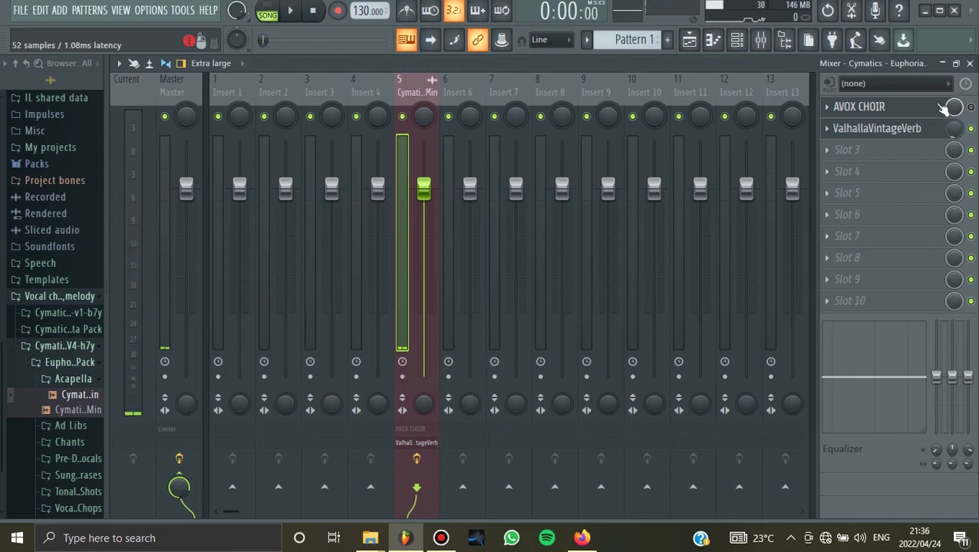
click(291, 11)
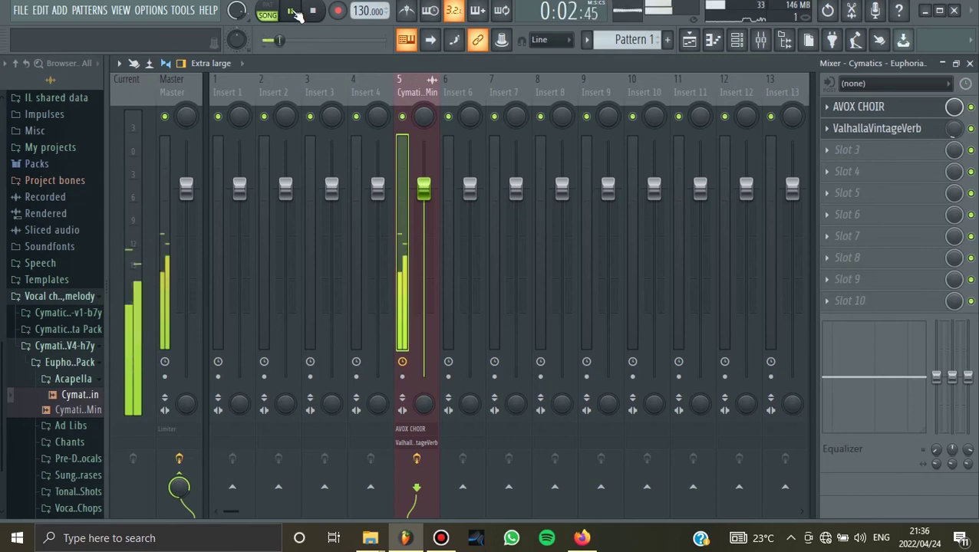
click(314, 12)
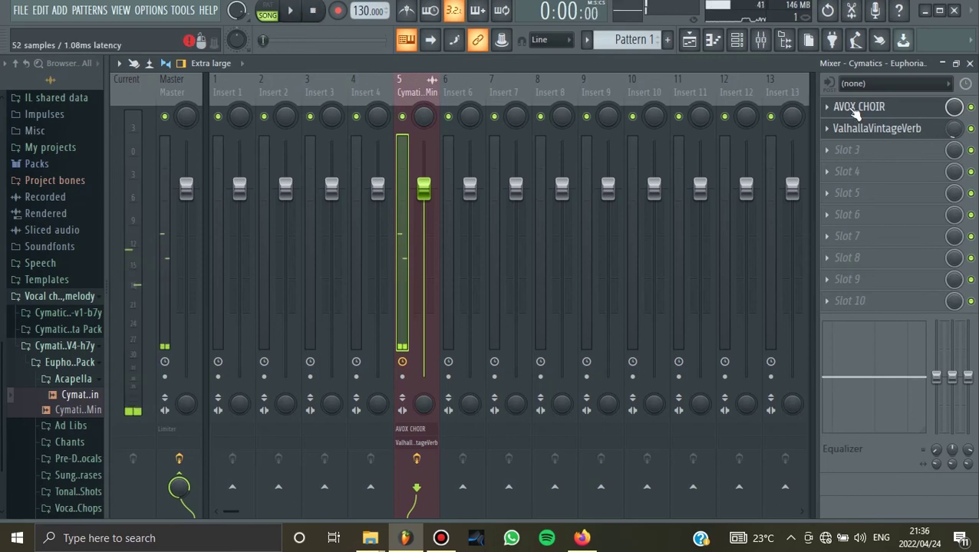
Reopen AVOX CHOIR, set the choir size to 8 Voices and play the acapella.
click(855, 109)
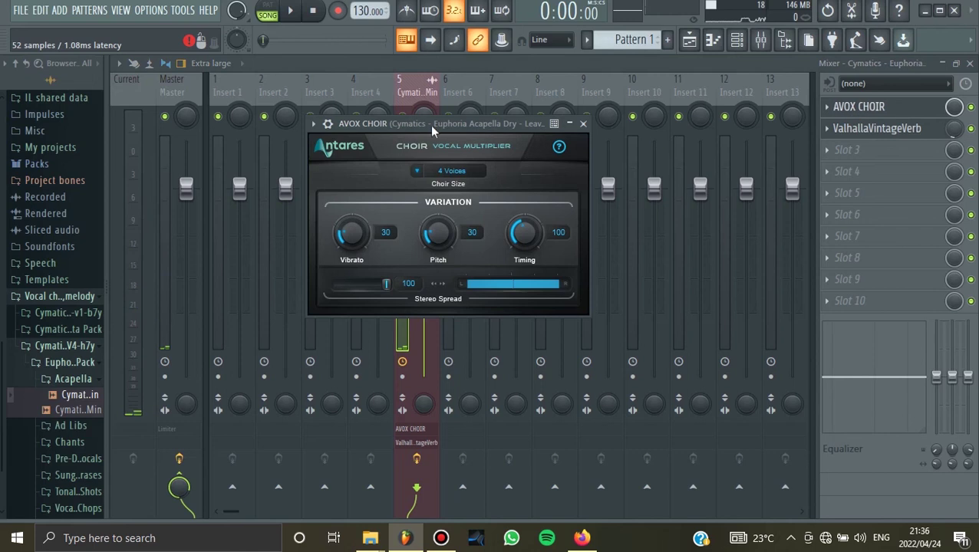
drag(435, 114, 441, 97)
click(421, 153)
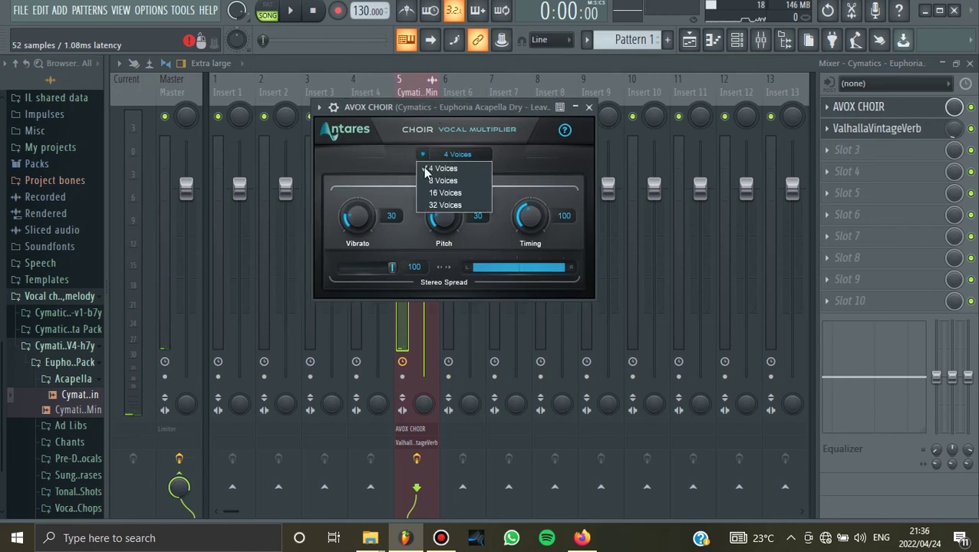
click(452, 186)
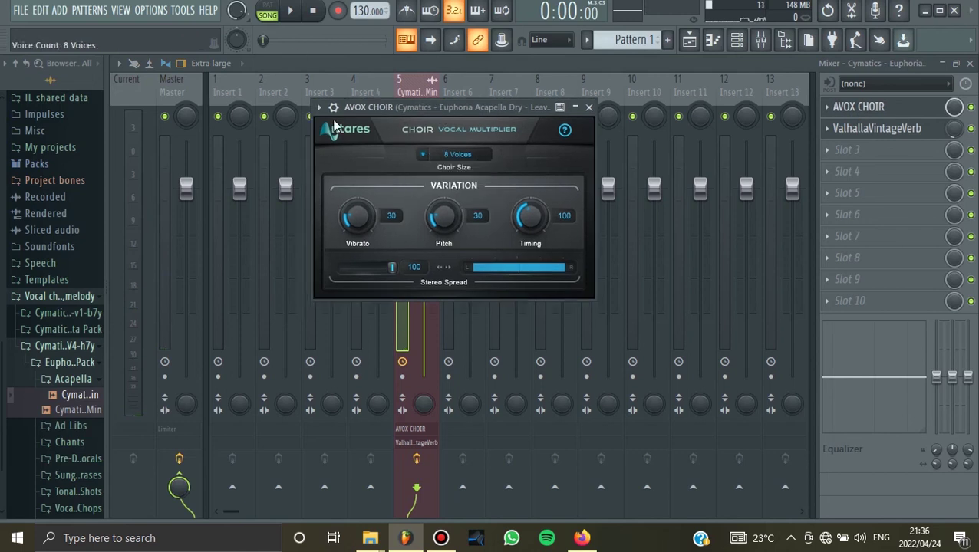
click(292, 13)
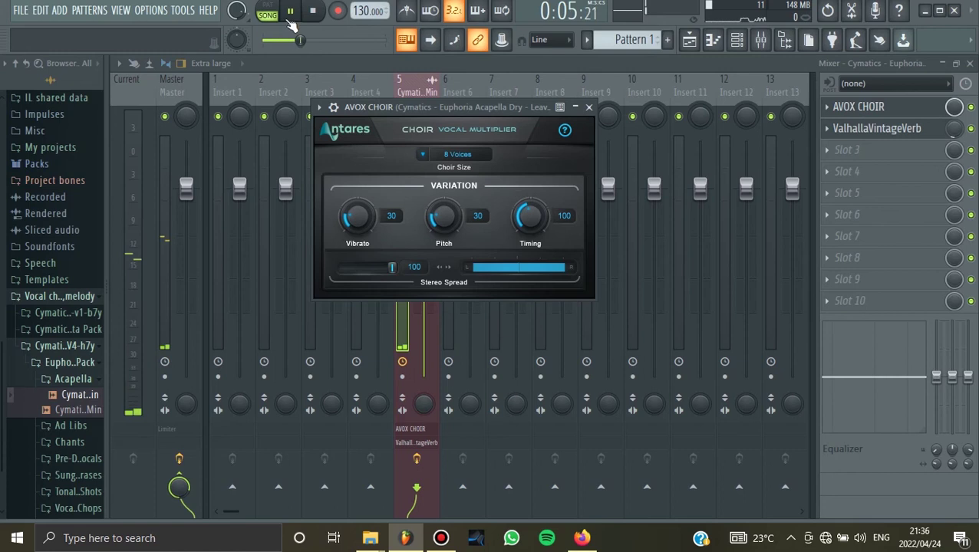
click(314, 14)
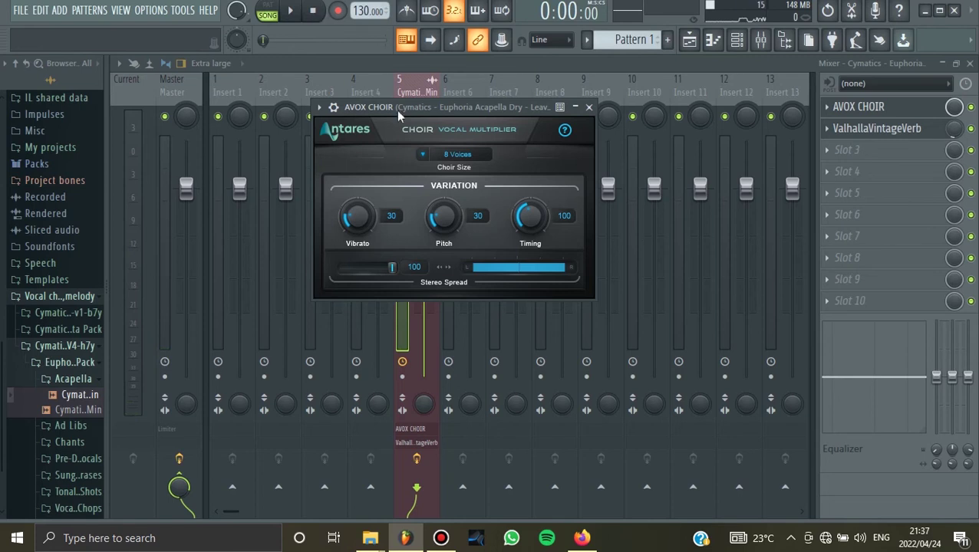
Change the AVOX CHOIR choir size to 16 Voices and listen to the acapella.
drag(398, 100, 404, 87)
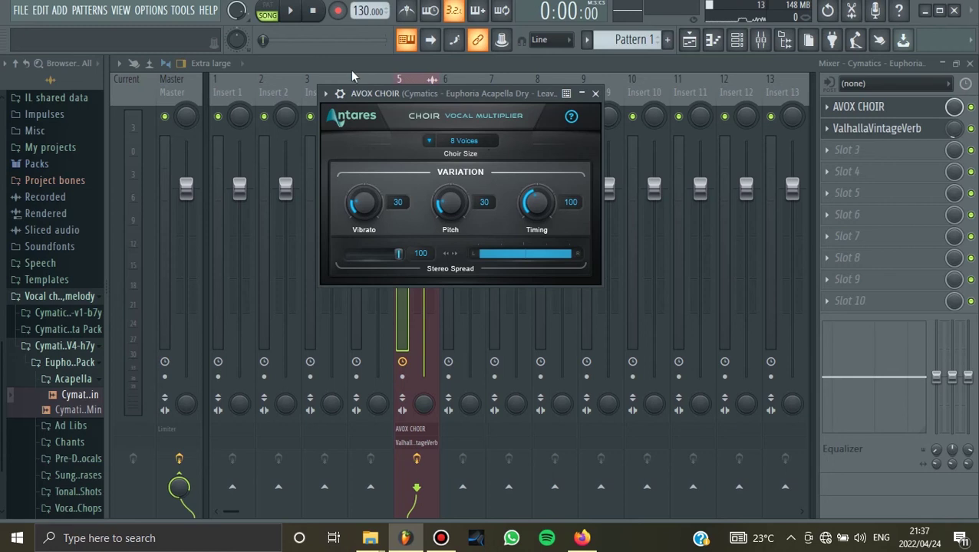
click(434, 142)
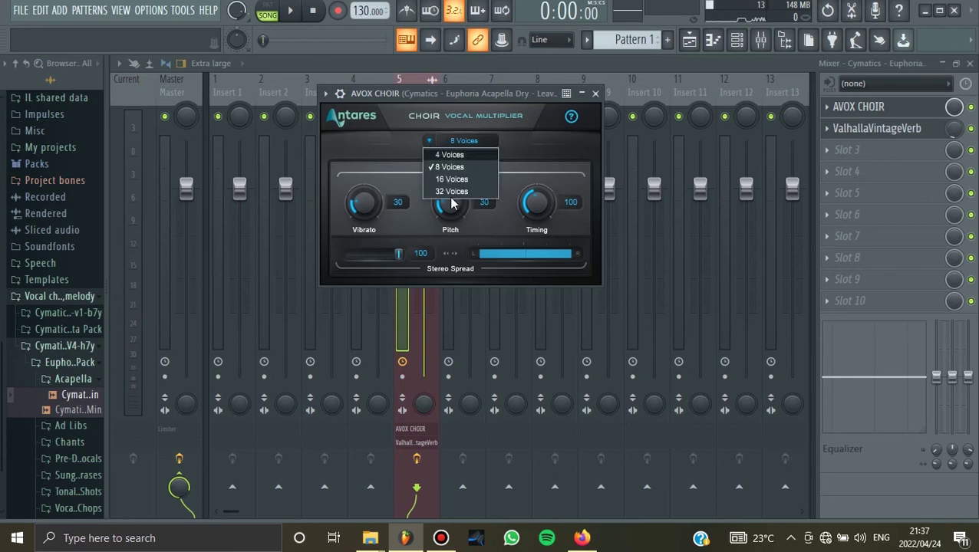
click(436, 144)
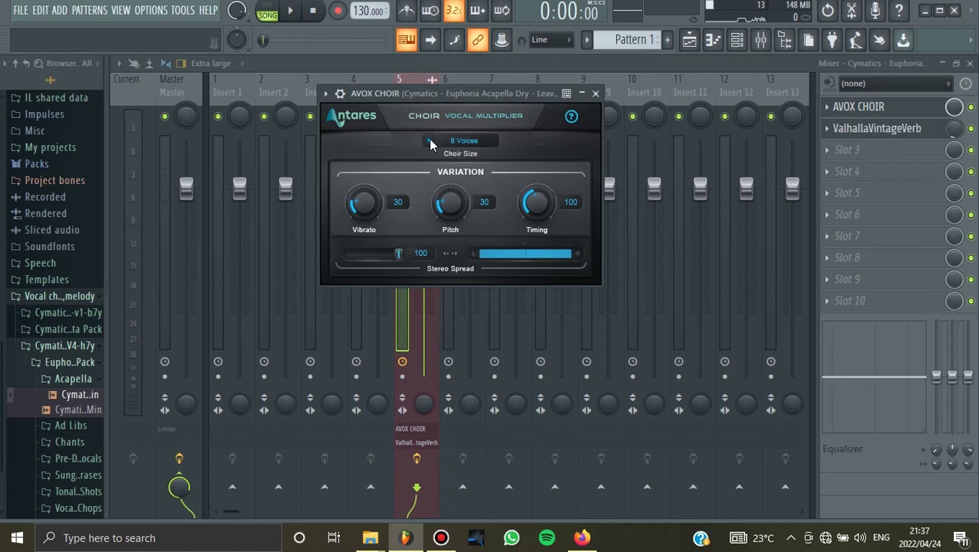
click(431, 143)
click(458, 177)
key(space)
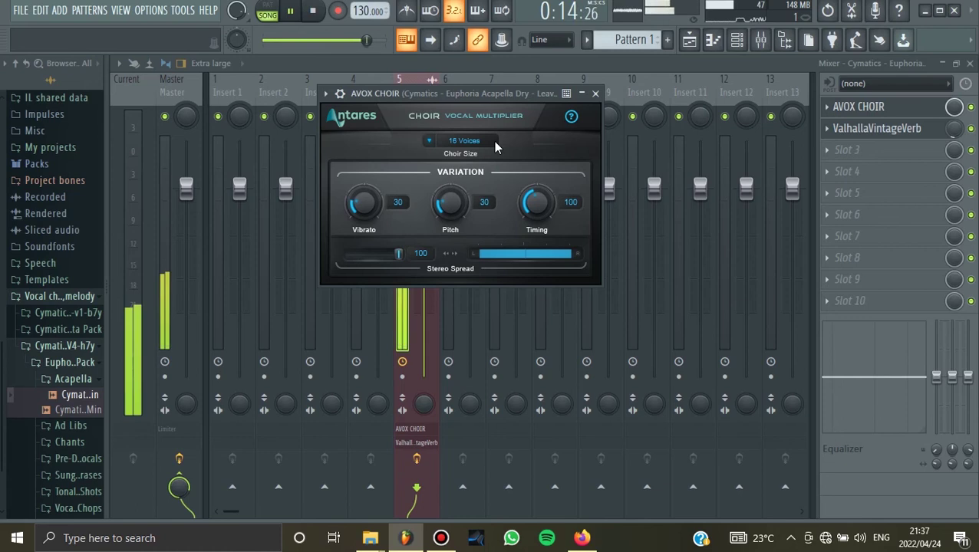
click(314, 10)
Set the AVOX CHOIR choir size to 32 Voices and play the acapella.
click(428, 142)
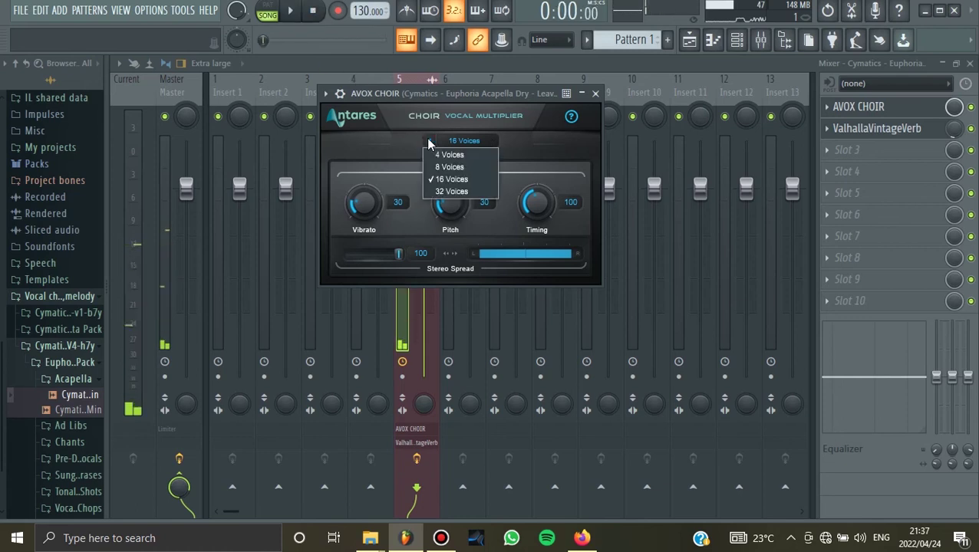
click(449, 192)
click(292, 10)
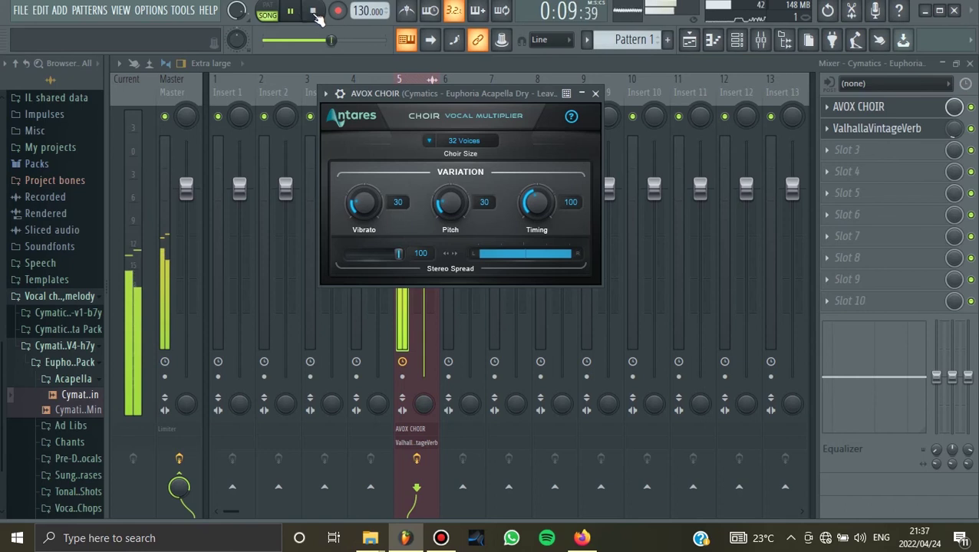
click(315, 11)
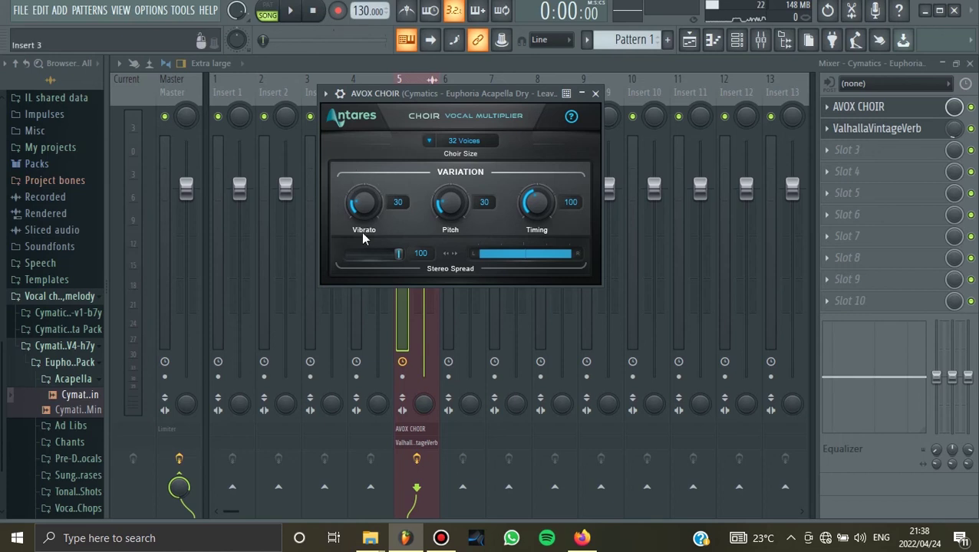
Compare the acapella with the AVOX CHOIR stereo spread at 0 and at 100, playing the song each time.
drag(391, 259, 349, 259)
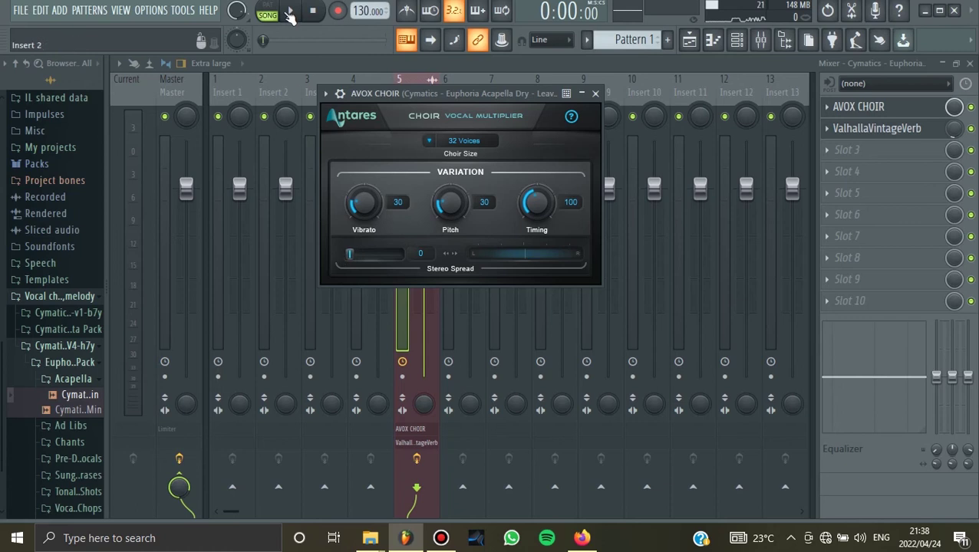
key(space)
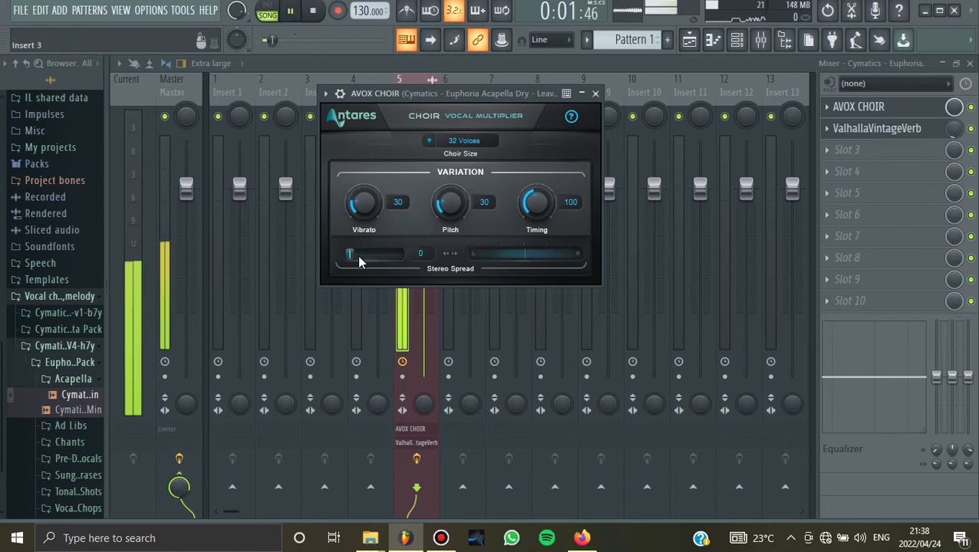
click(312, 11)
drag(362, 256, 500, 257)
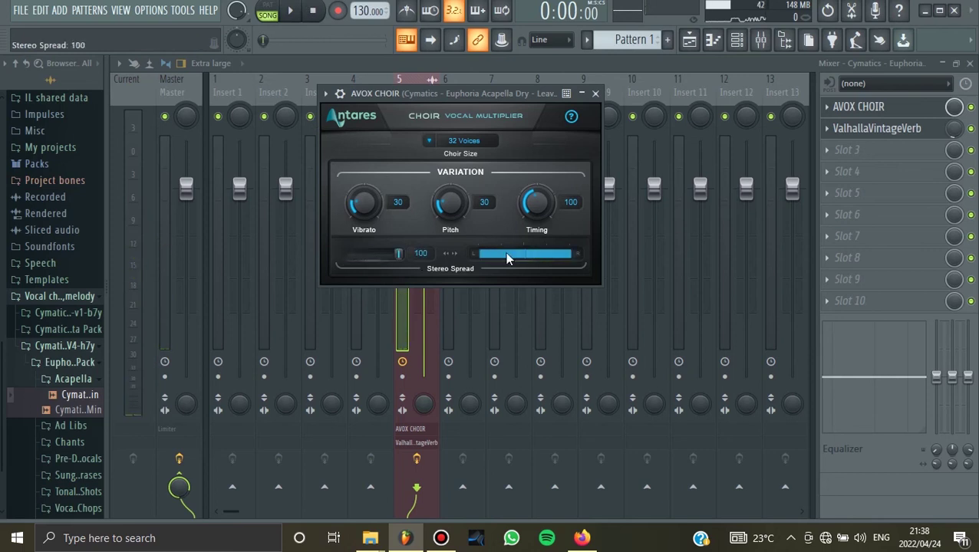
click(291, 11)
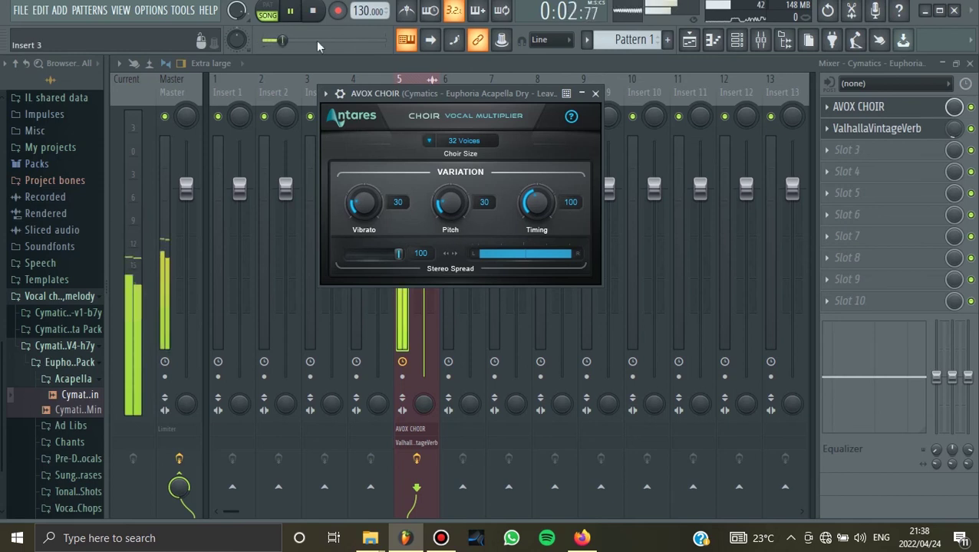
click(313, 12)
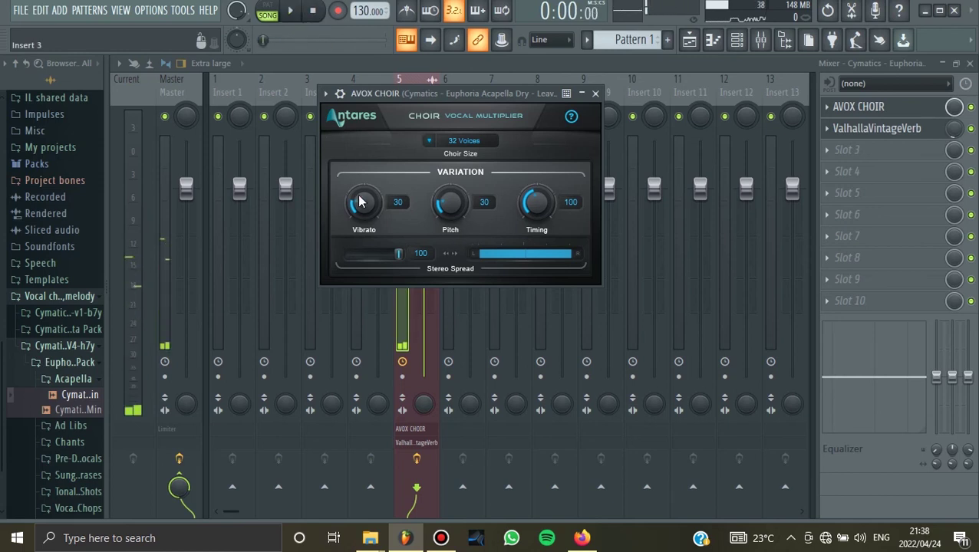
Raise the AVOX CHOIR vibrato variation to 68 and audition the acapella.
drag(352, 193, 353, 129)
click(292, 11)
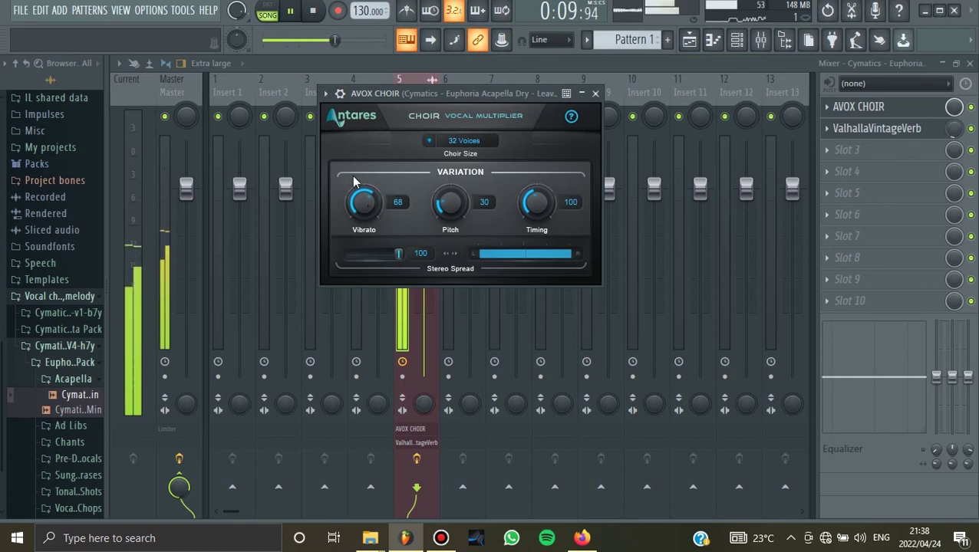
click(313, 13)
Audition the acapella with the AVOX CHOIR pitch variation at 69 and 98, then settle it at 38.
drag(449, 218, 448, 166)
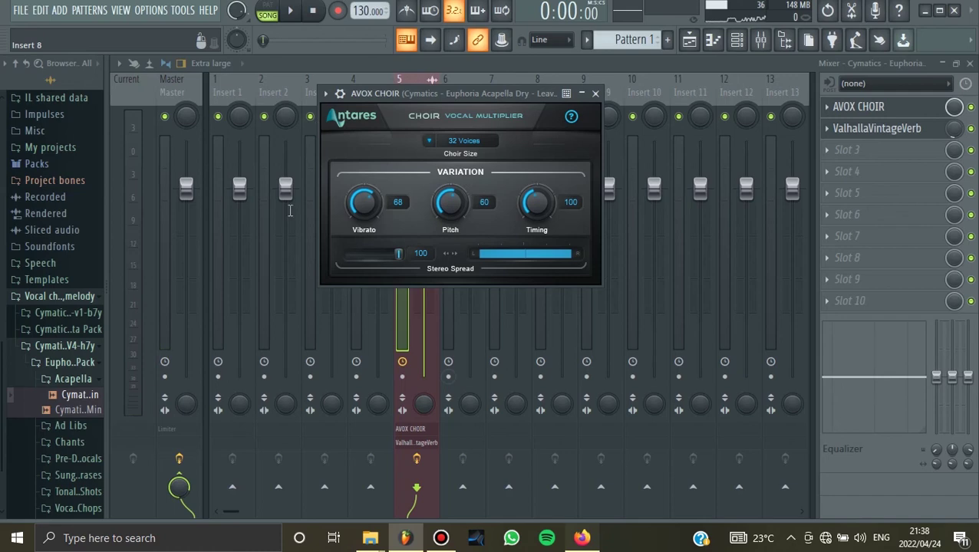
key(alt+Tab)
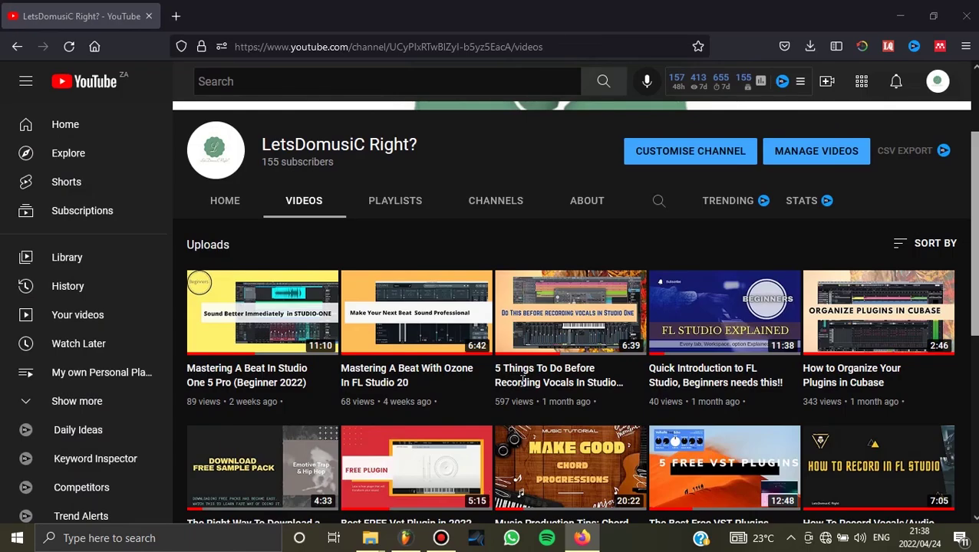
key(alt+Tab)
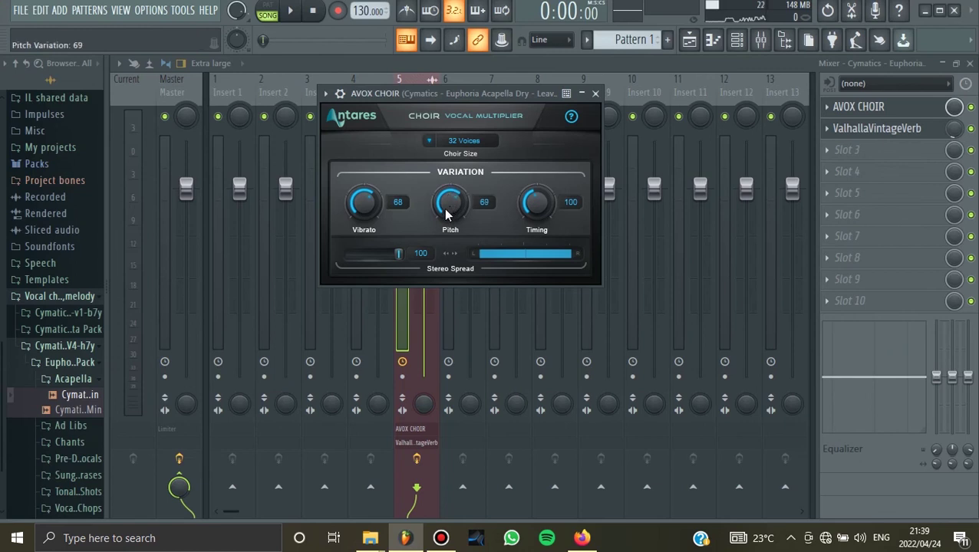
click(294, 13)
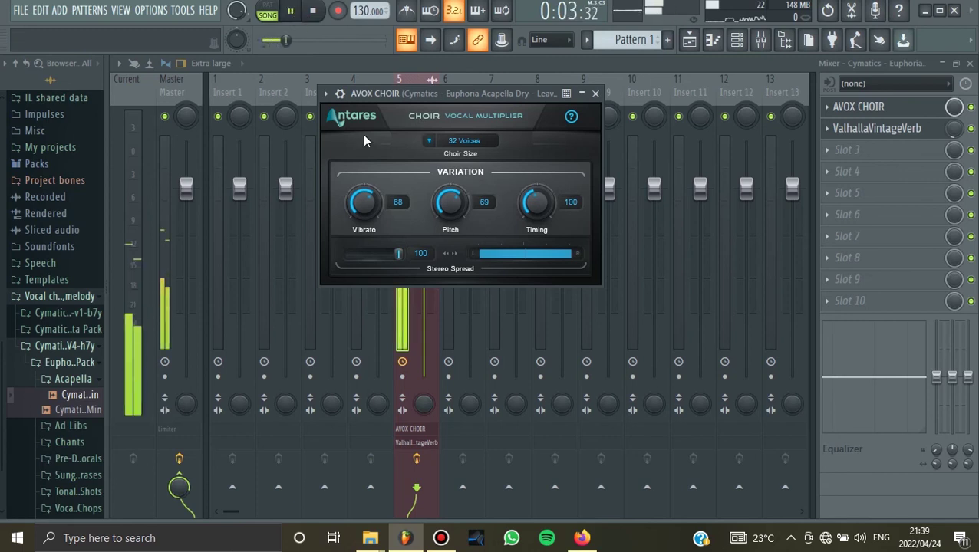
drag(451, 178, 453, 149)
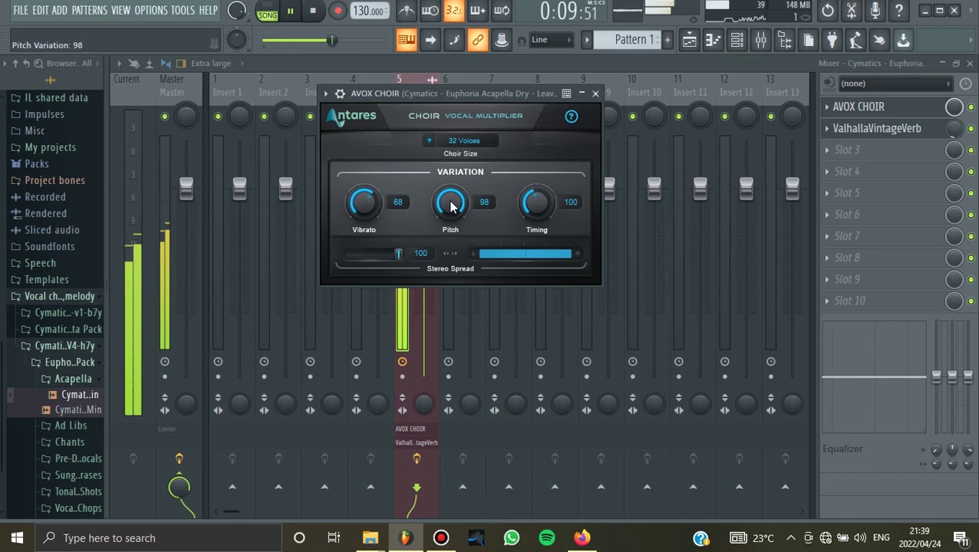
drag(452, 205, 453, 238)
drag(464, 291, 467, 336)
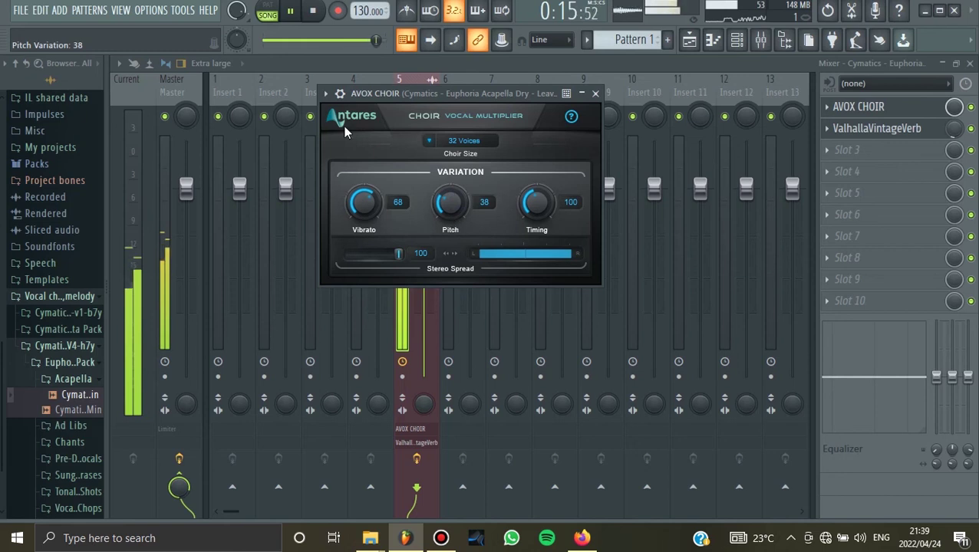
key(space)
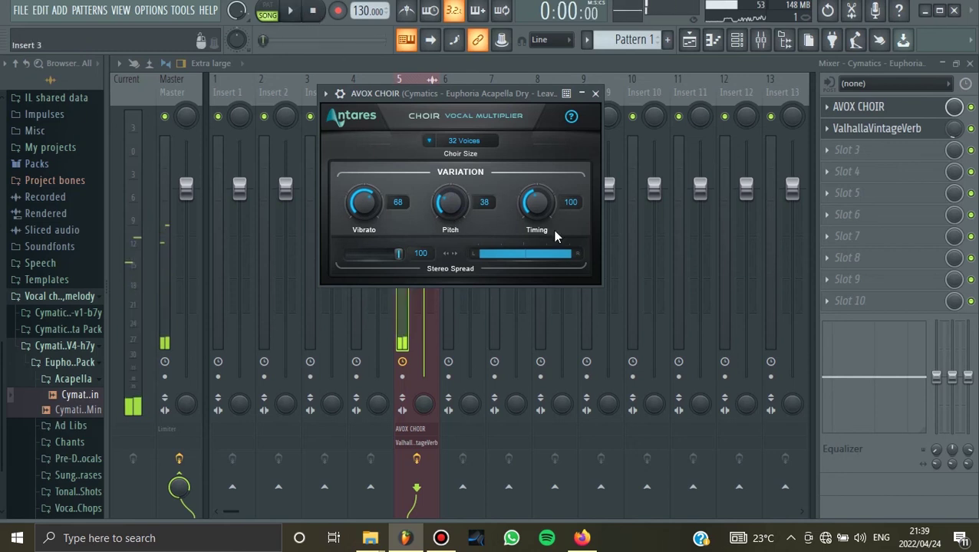
Audition the acapella with the AVOX CHOIR timing variation at 132 and 157, and settle it at 111.
drag(535, 204, 533, 181)
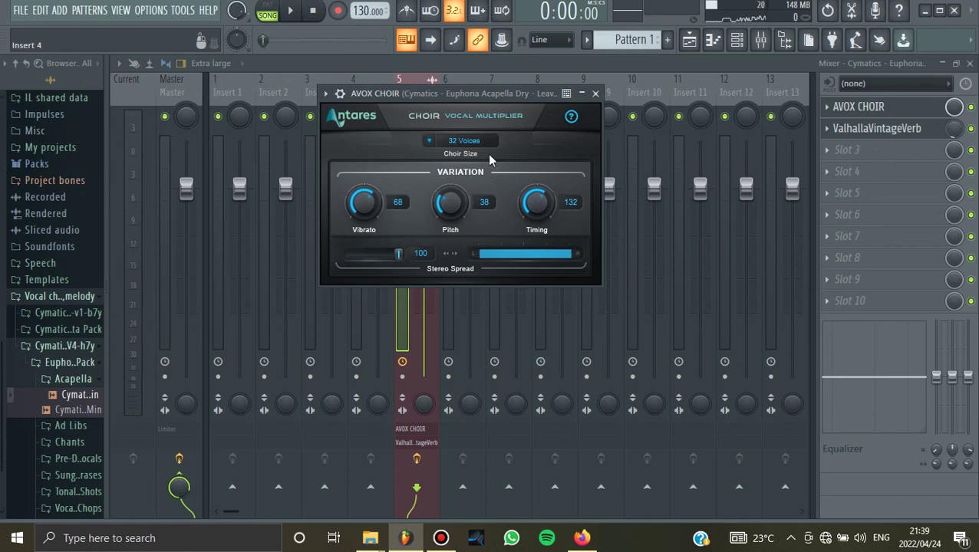
click(291, 10)
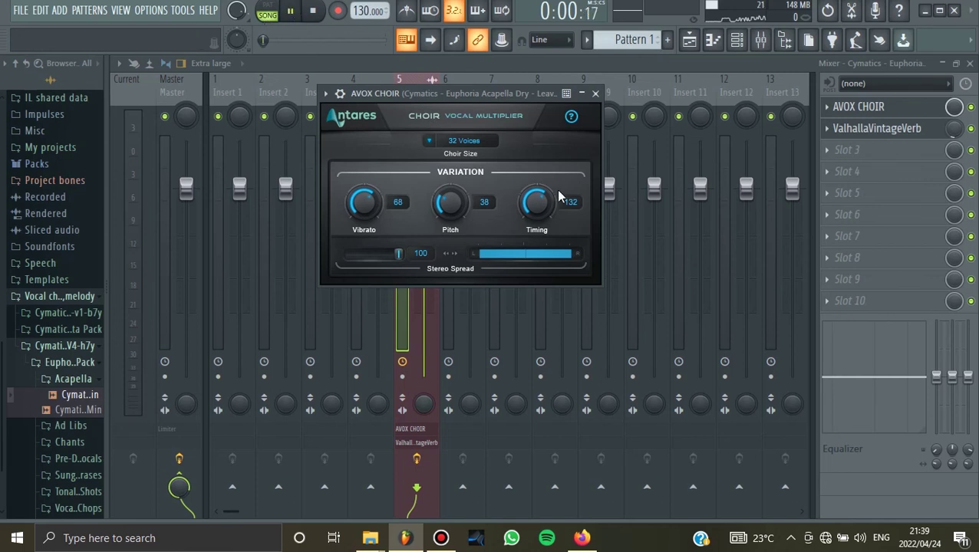
drag(532, 205, 533, 181)
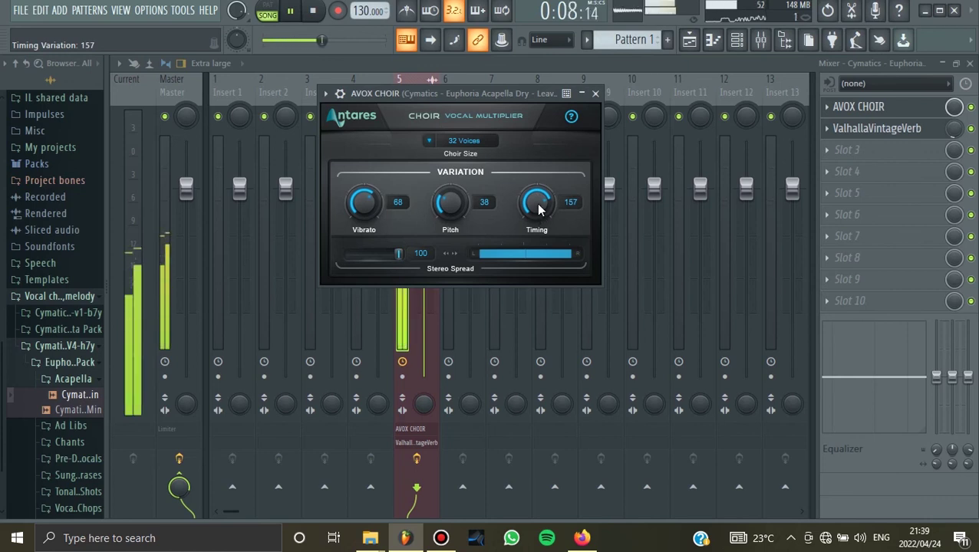
drag(539, 208, 537, 250)
click(314, 12)
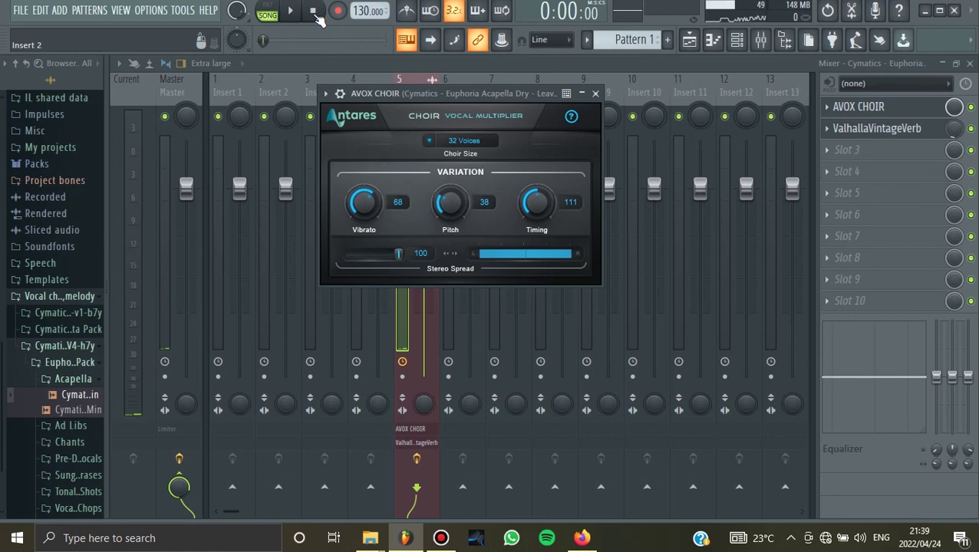
Close AVOX CHOIR, load Harmony Engine into effect slot 3 of the acapella's mixer track and play the song through it.
click(595, 94)
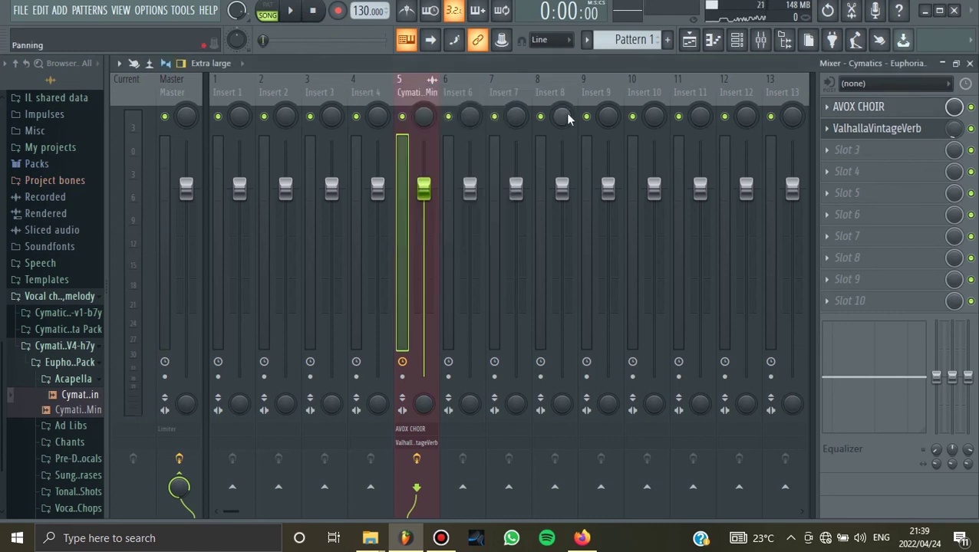
click(859, 154)
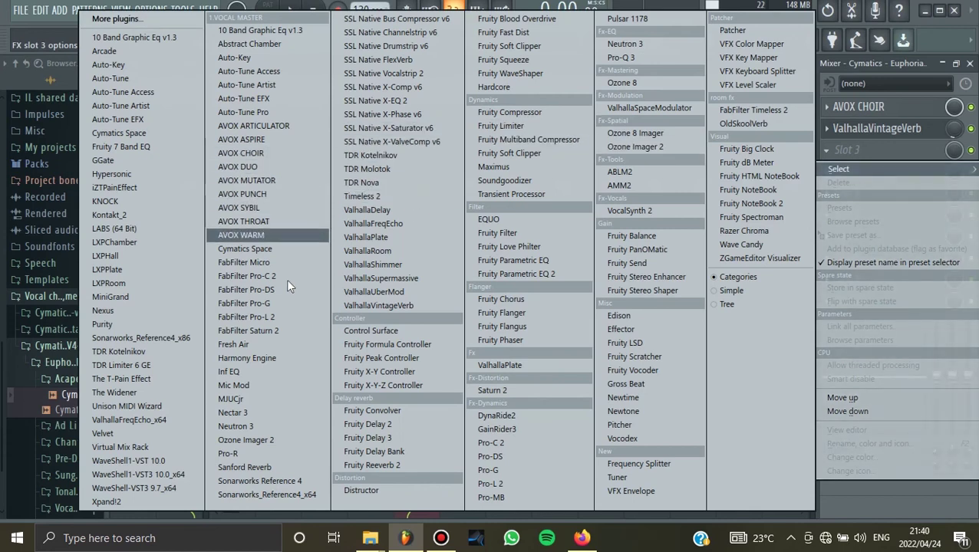
click(253, 358)
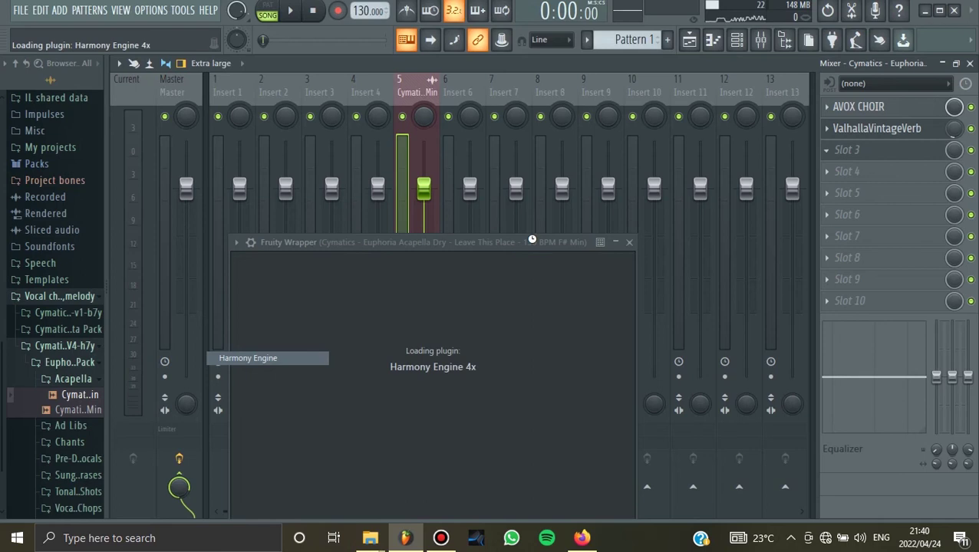
drag(386, 244, 413, 69)
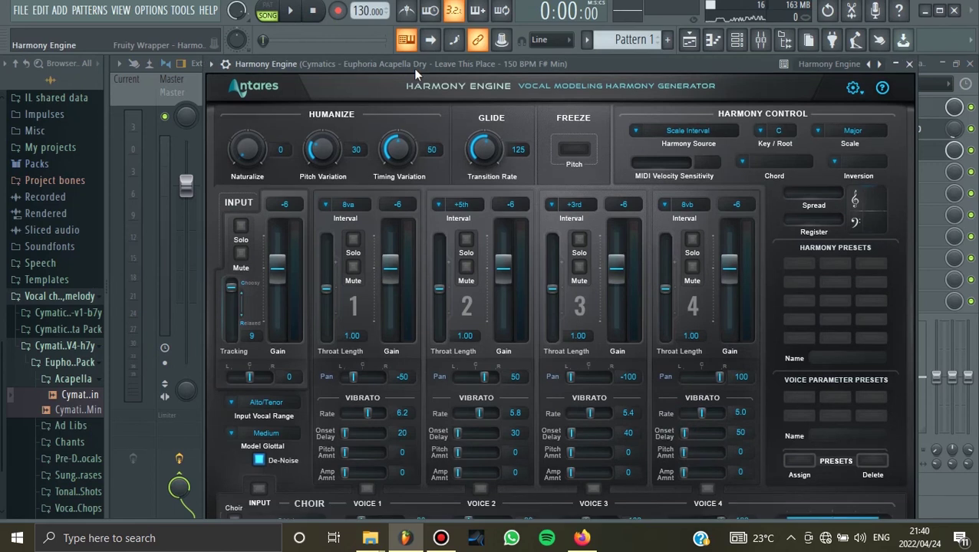
click(291, 11)
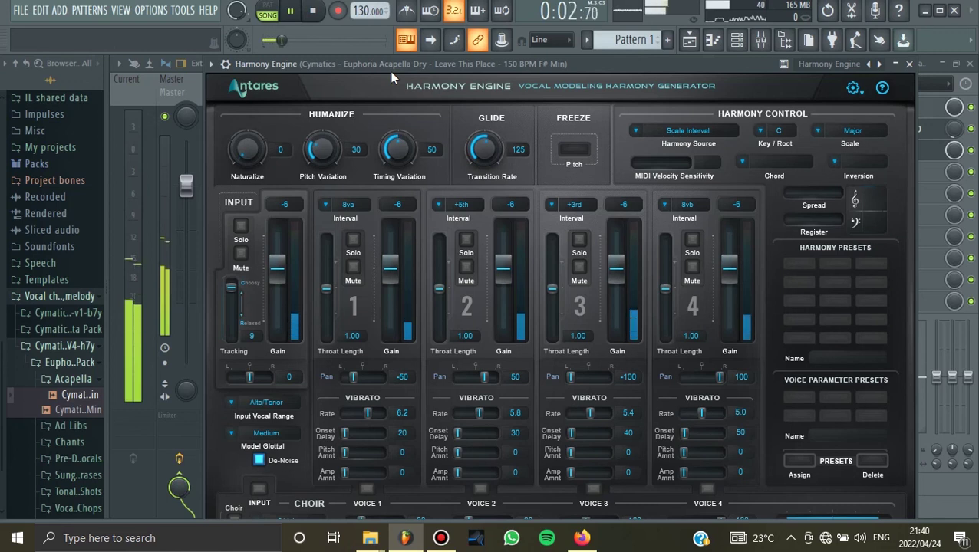
key(space)
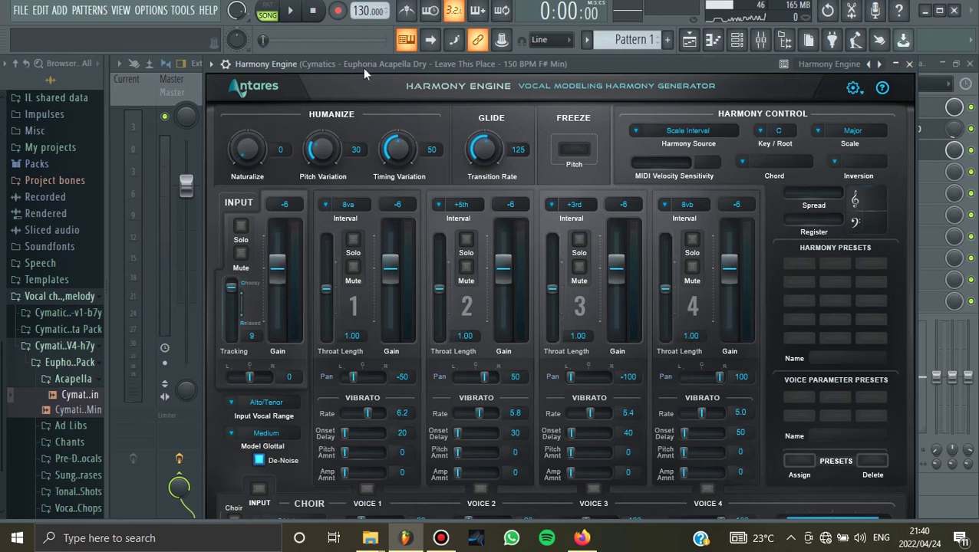
drag(361, 65, 361, 57)
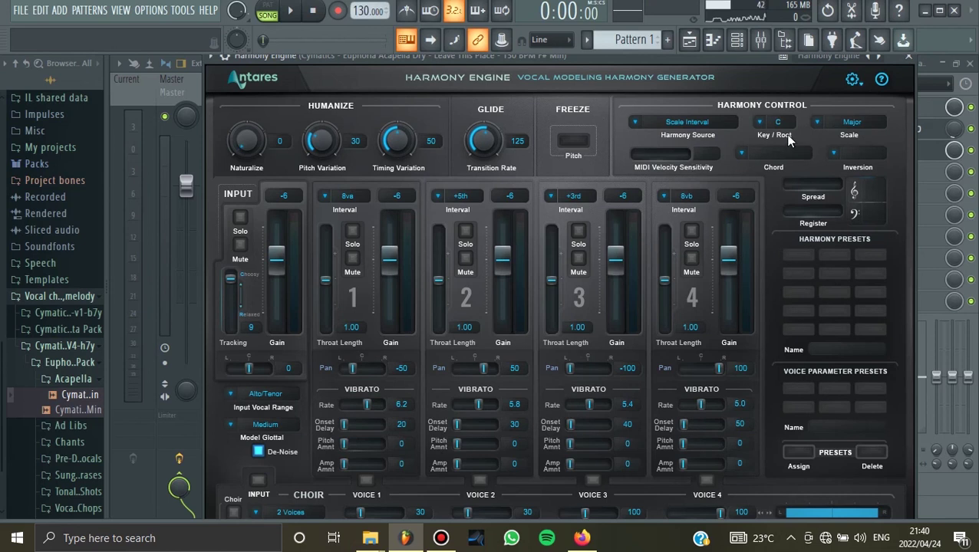
Mute Harmony Engine voices 1 to 4 and play the acapella.
click(352, 258)
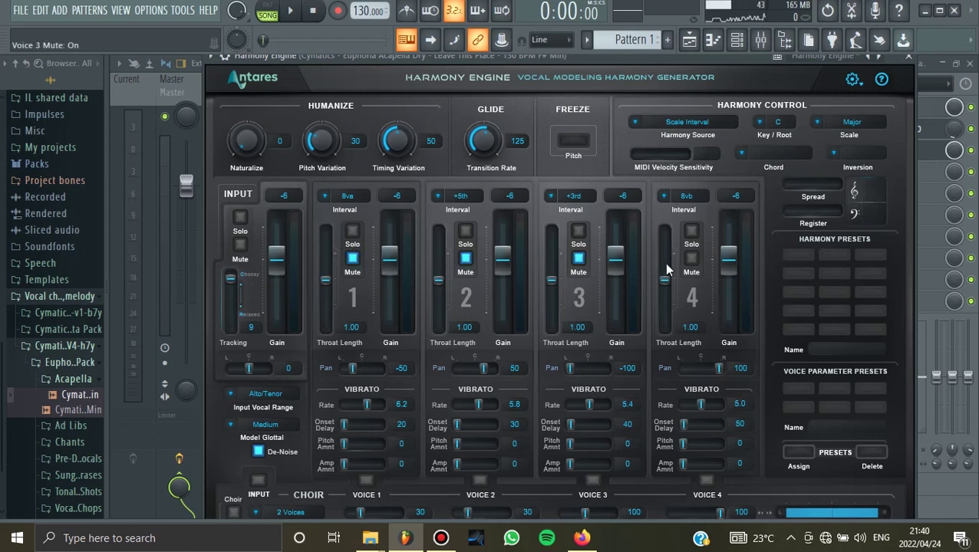
key(space)
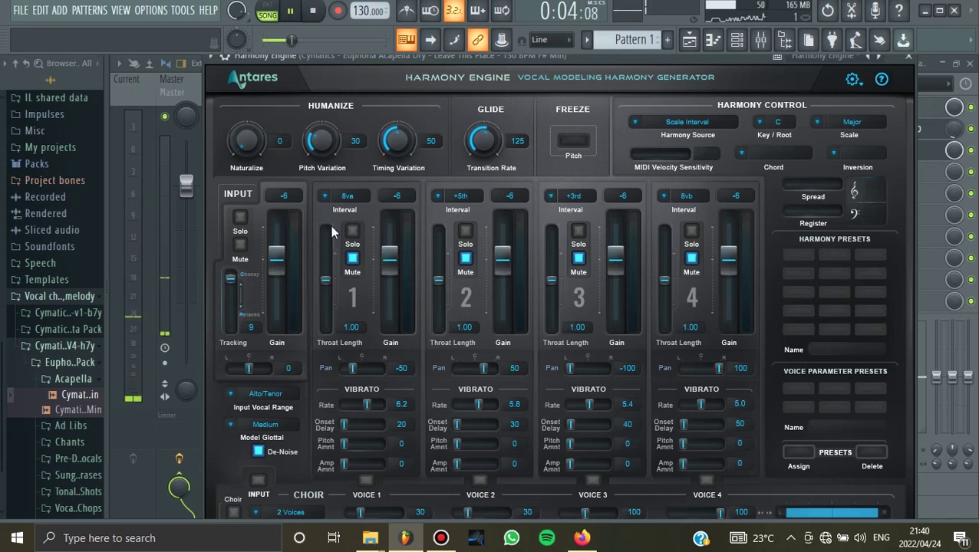
key(space)
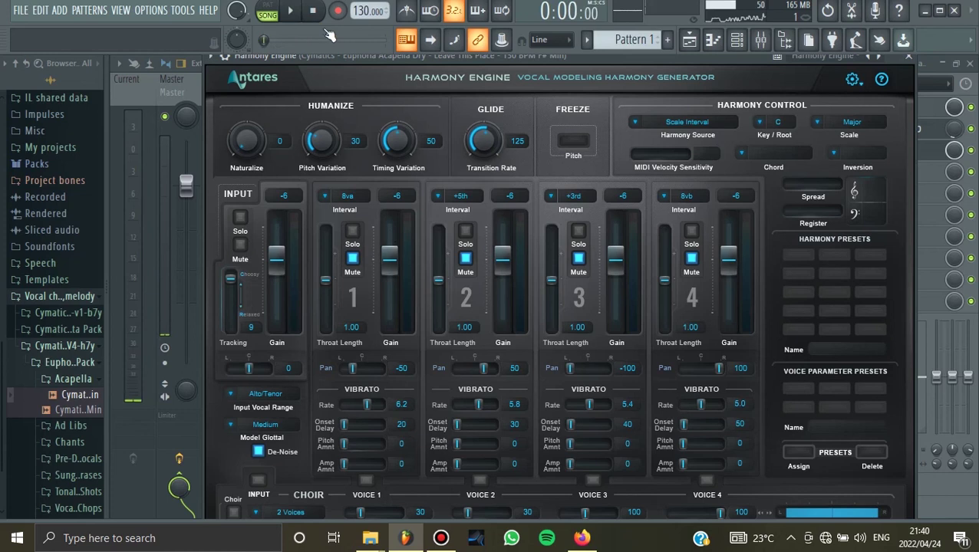
Bypass AVOX CHOIR on the acapella's mixer track, reopen Harmony Engine and play the song briefly.
click(973, 111)
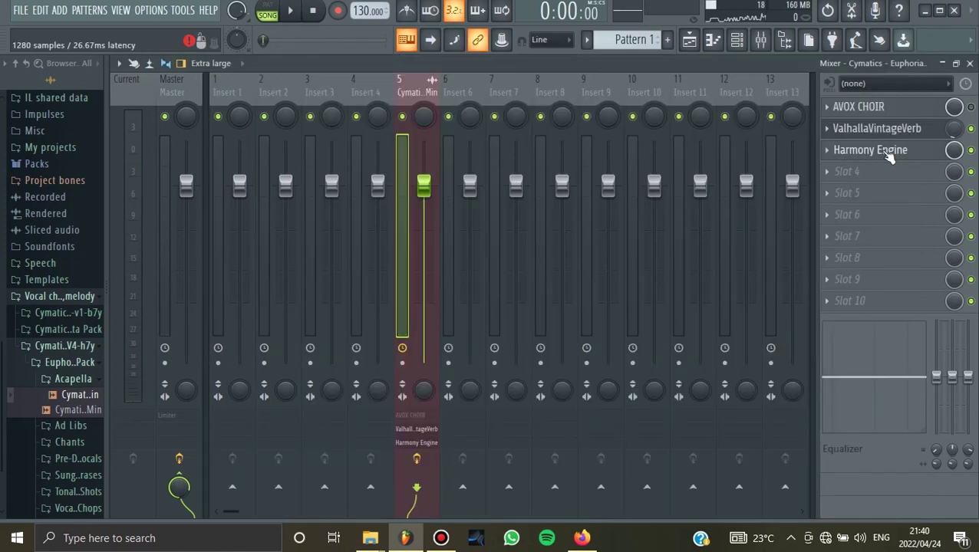
click(879, 149)
click(292, 16)
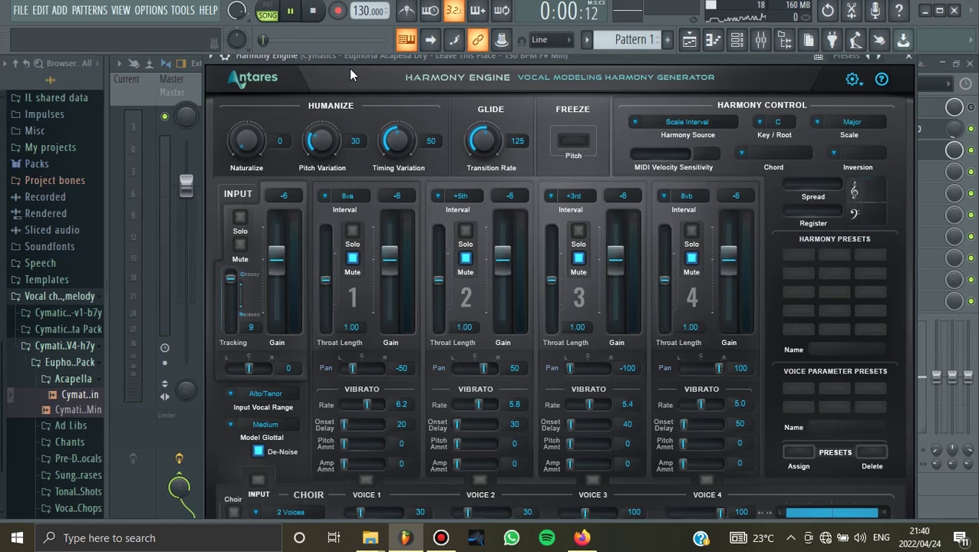
click(313, 11)
Unmute Harmony Engine voice 1 and raise its gain to 12 while the acapella plays.
click(352, 258)
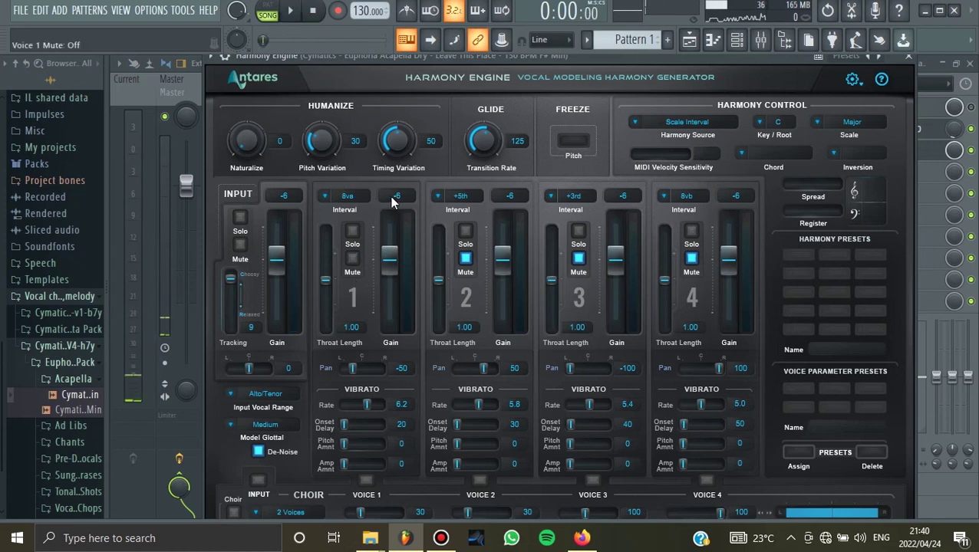
click(293, 13)
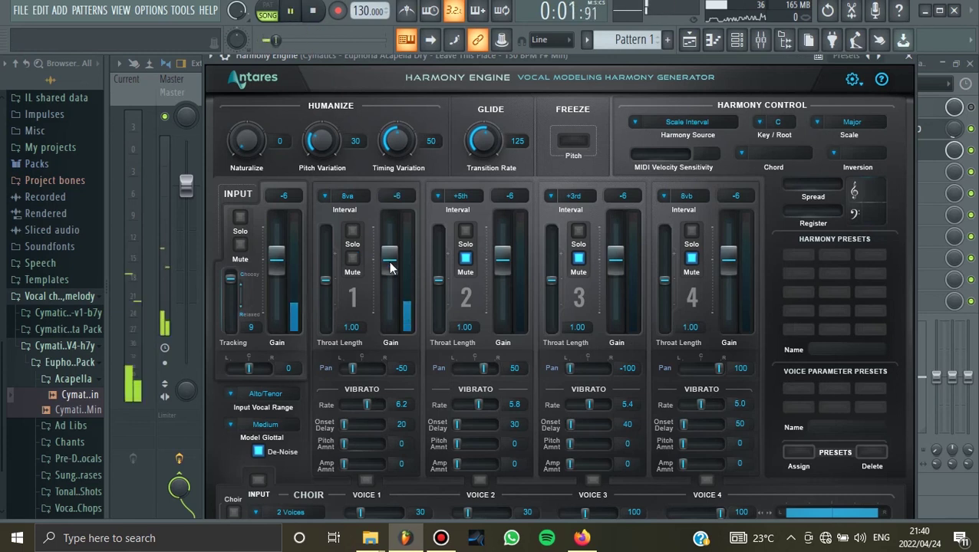
drag(389, 266, 393, 233)
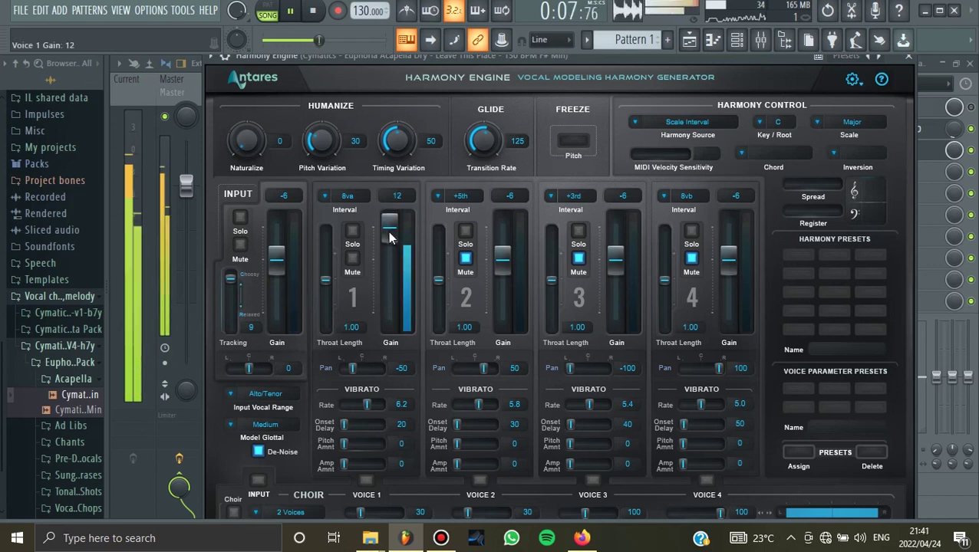
Lower Harmony Engine voice 1's gain to -22, then settle it at -12 while auditioning the acapella.
key(space)
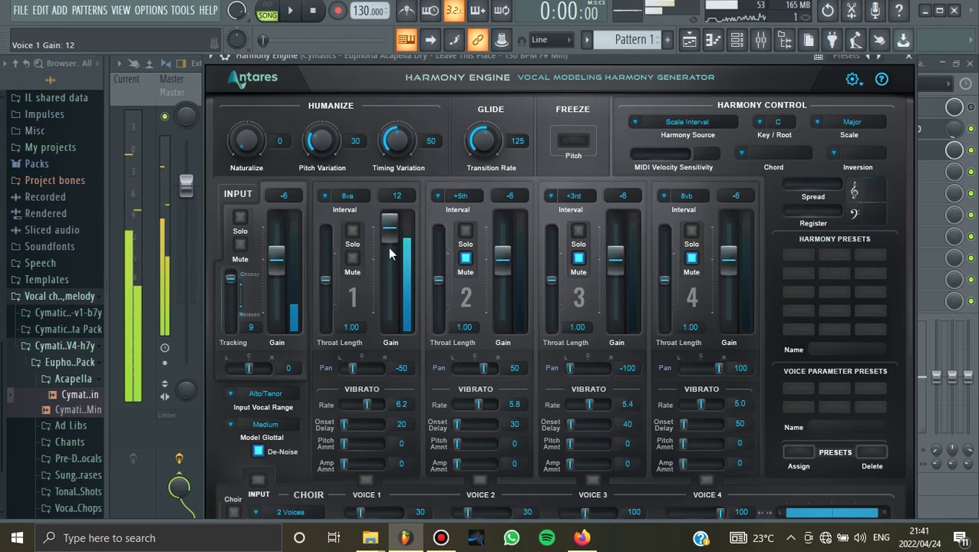
drag(391, 259, 390, 297)
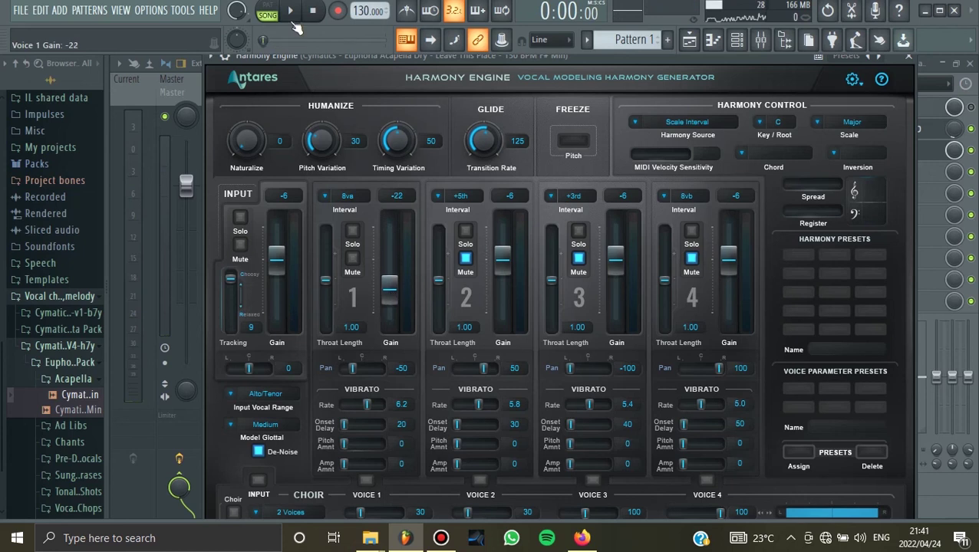
key(space)
drag(391, 293, 388, 275)
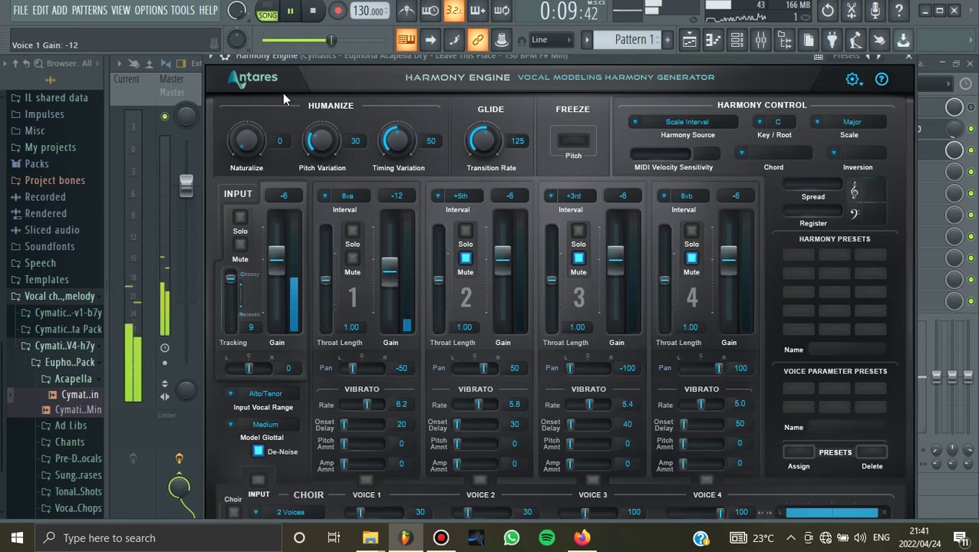
click(312, 11)
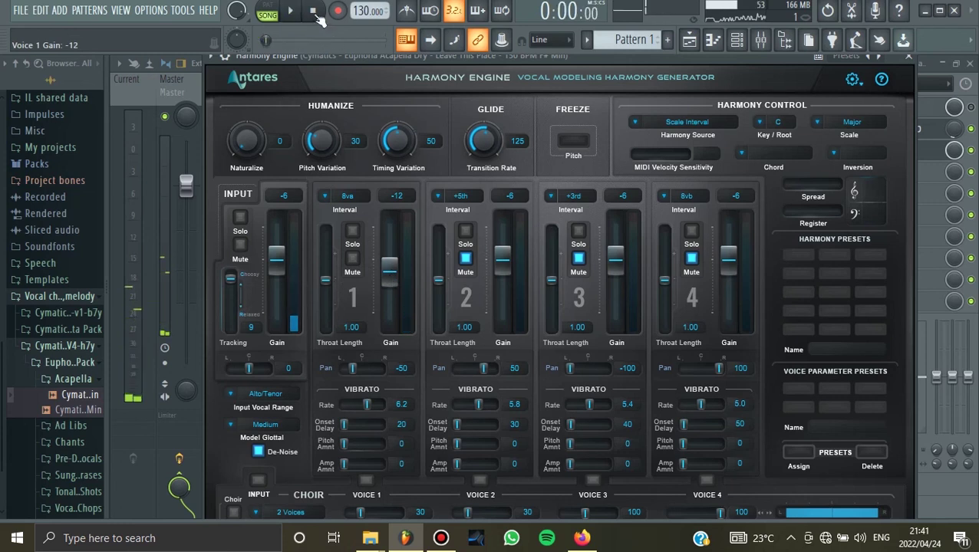
Set Harmony Engine voice 2 to the 8vb interval, unmuted, with its gain at -21.
click(460, 199)
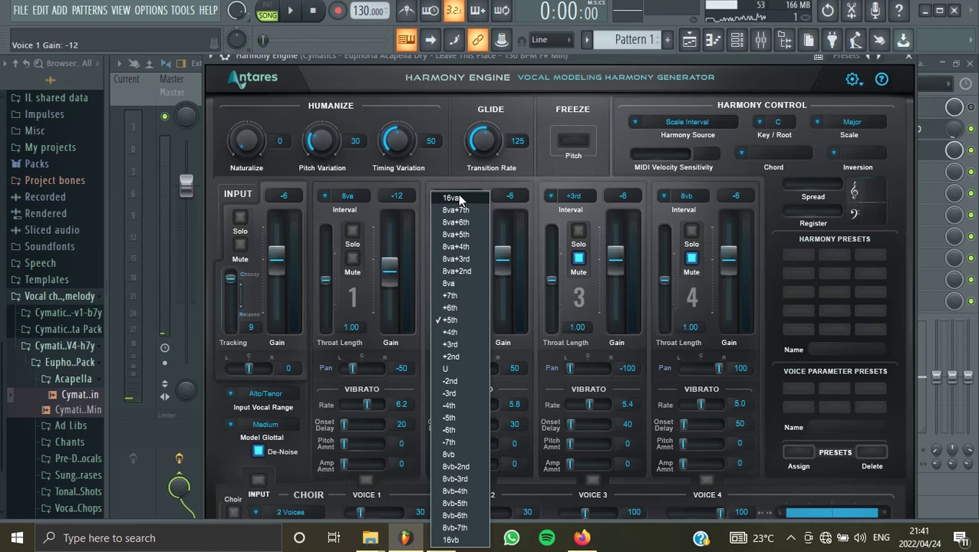
click(462, 455)
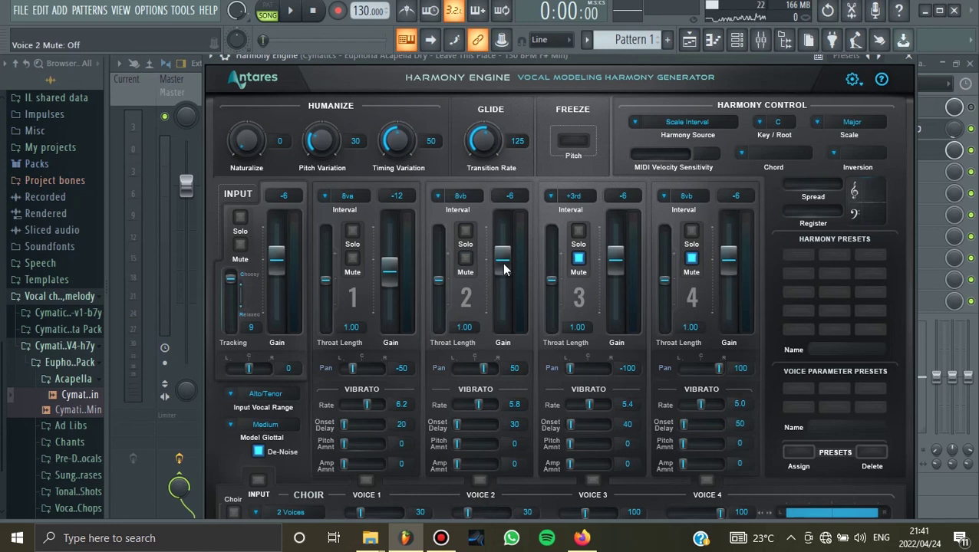
drag(503, 284, 502, 290)
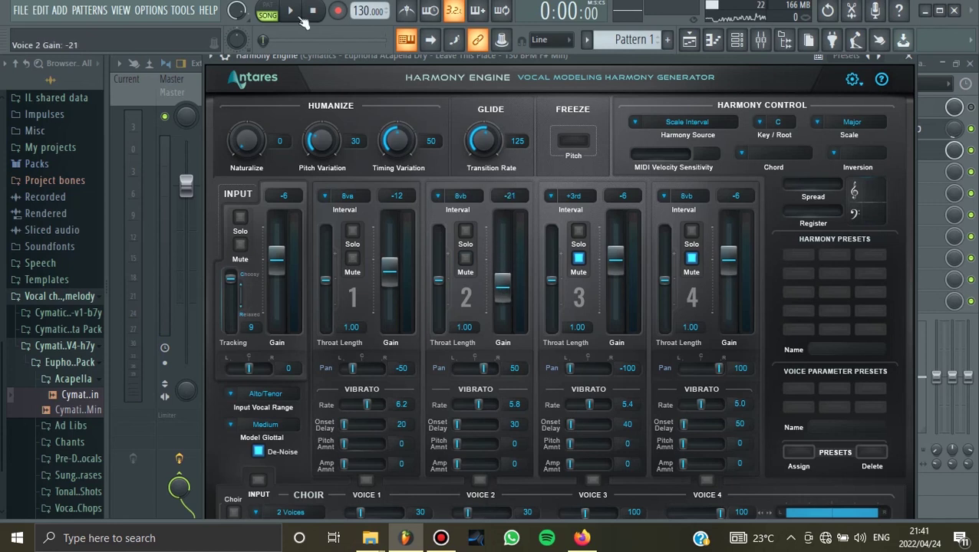
Raise Harmony Engine voice 2's gain to -10 while the acapella plays, and stop playback.
click(293, 12)
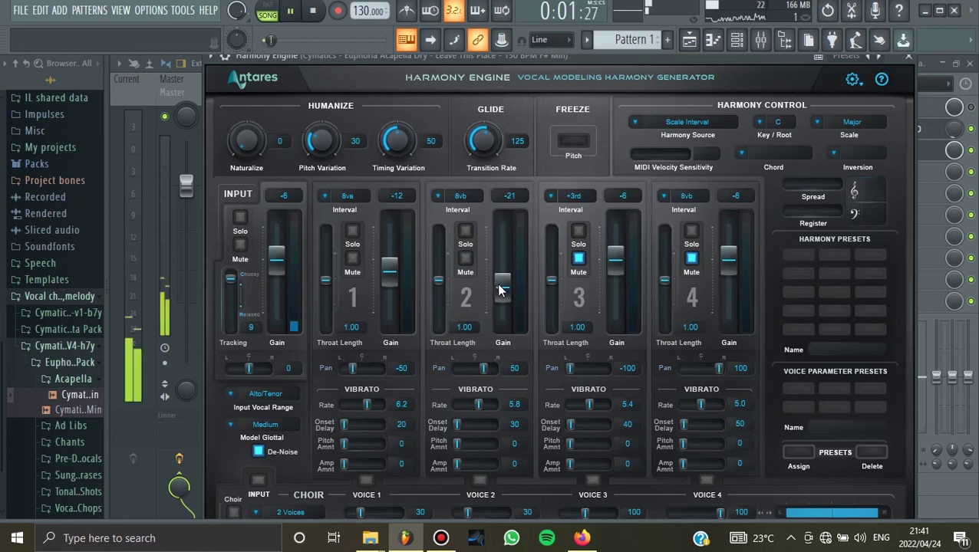
drag(500, 289, 503, 282)
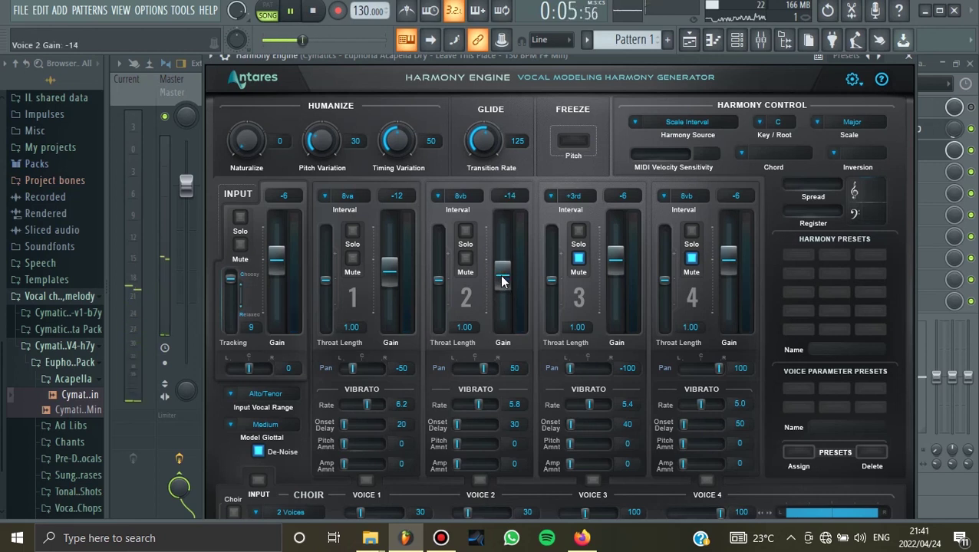
drag(503, 279, 502, 276)
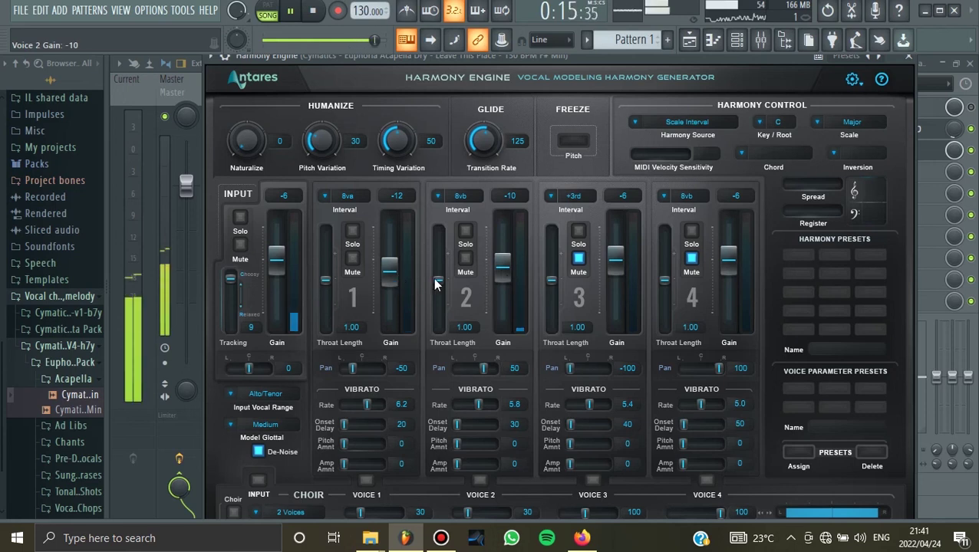
key(space)
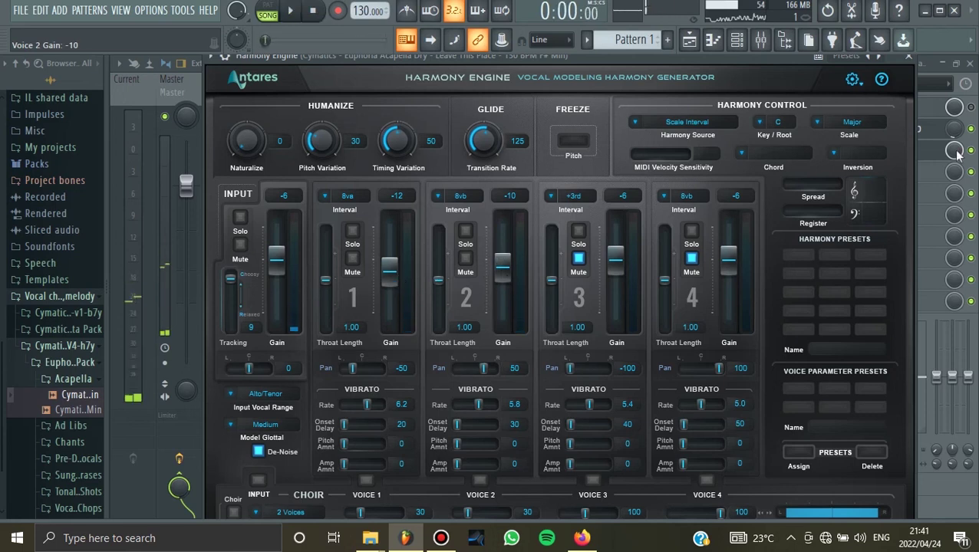
Compare the acapella with Harmony Engine bypassed and re-enabled on its mixer track by playing the opening each way.
click(971, 151)
click(293, 12)
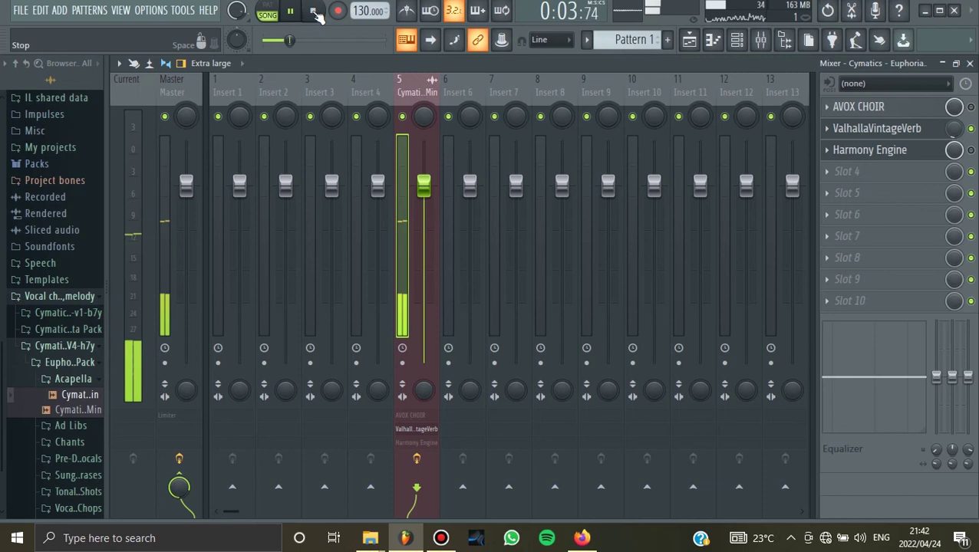
click(311, 12)
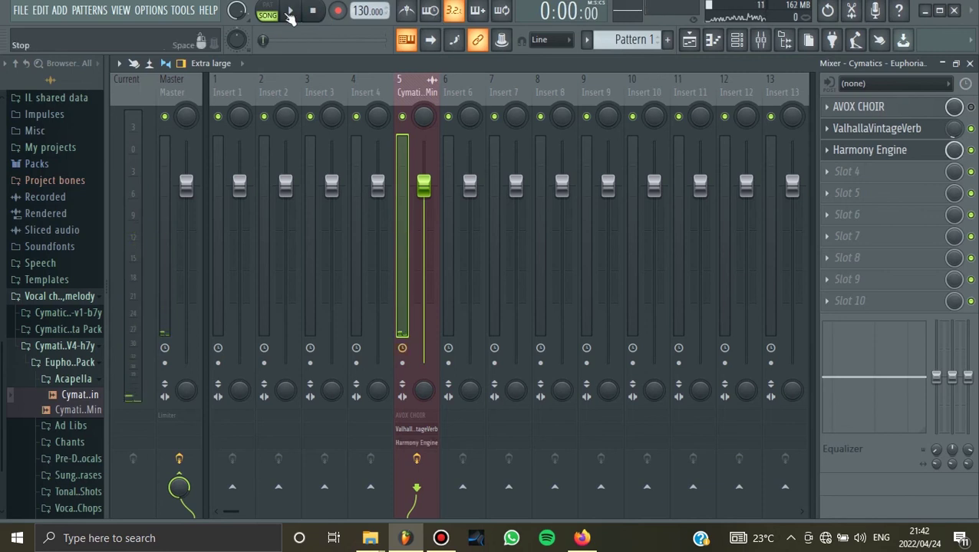
key(space)
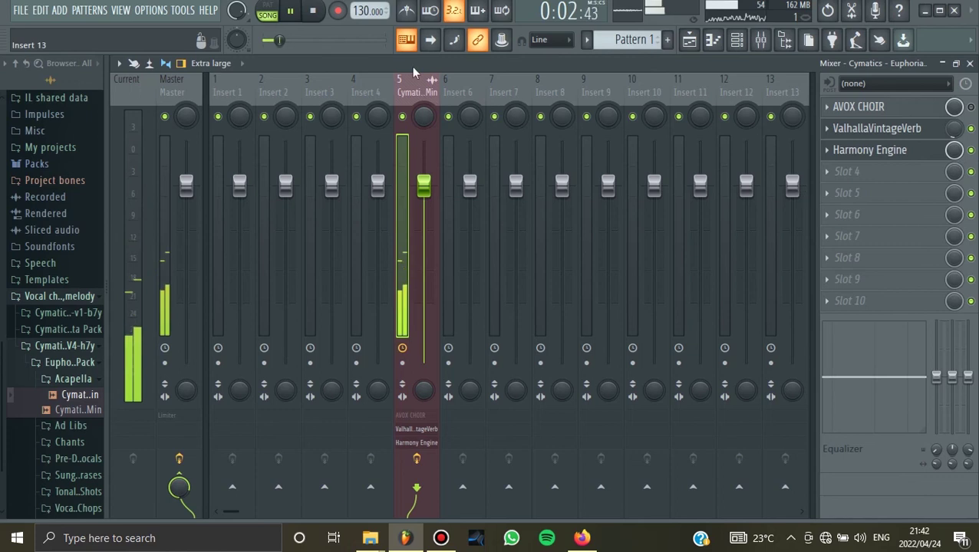
key(space)
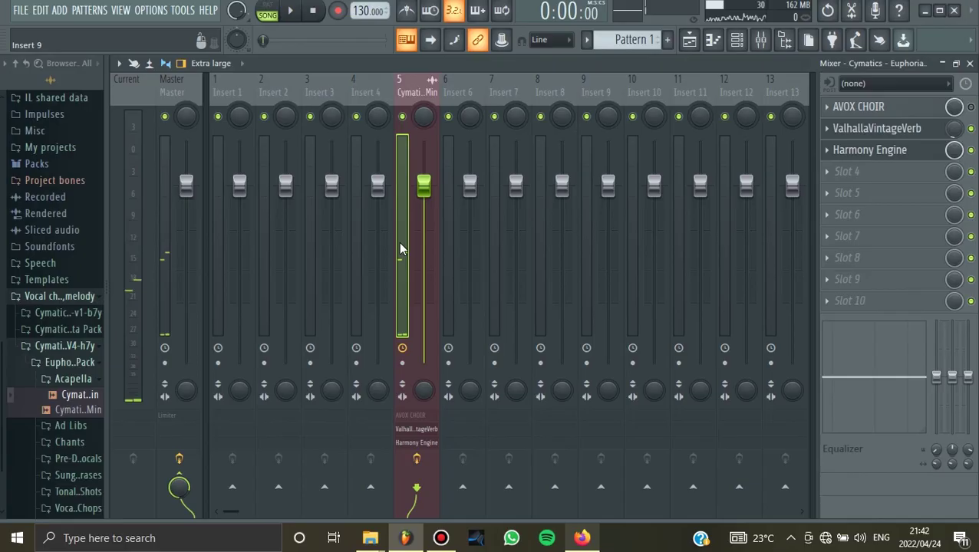
Switch to the browser to look over the LetsDomusiC Right? YouTube channel's uploads, and return to FL Studio.
key(alt+Tab)
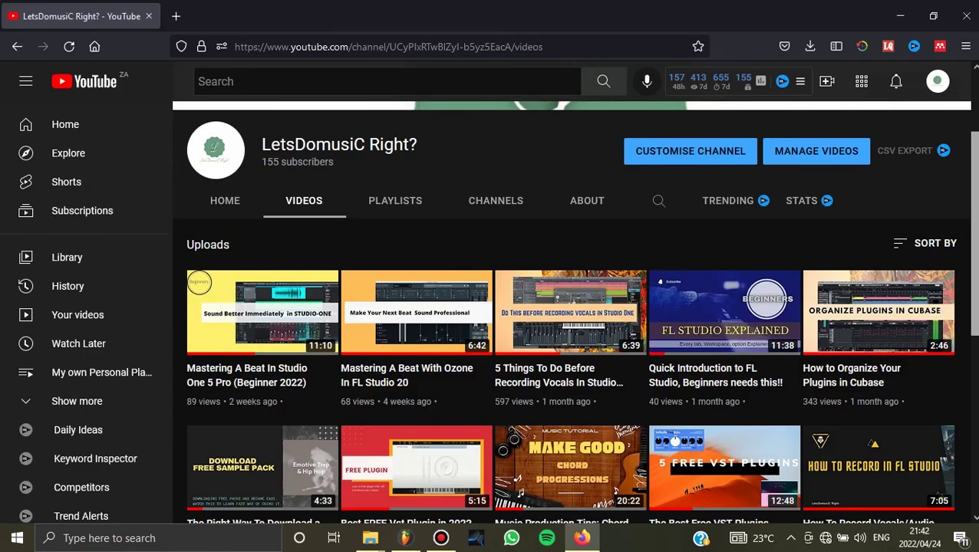
scroll(574, 313, down, 2)
scroll(573, 313, up, 3)
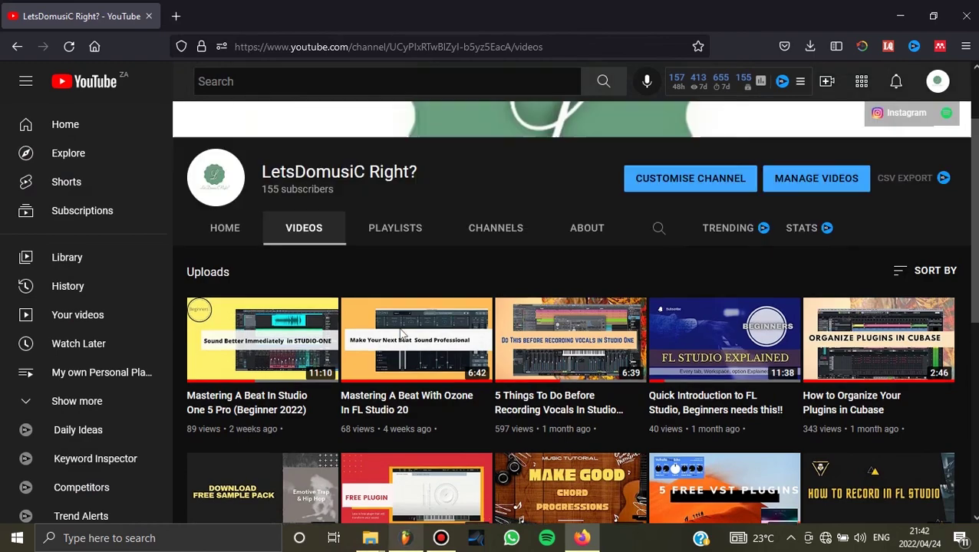
click(408, 542)
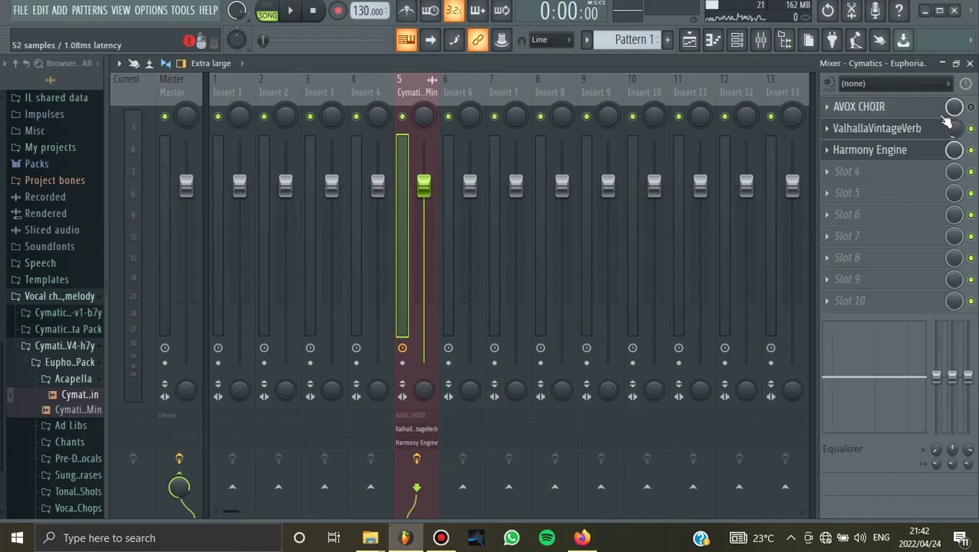